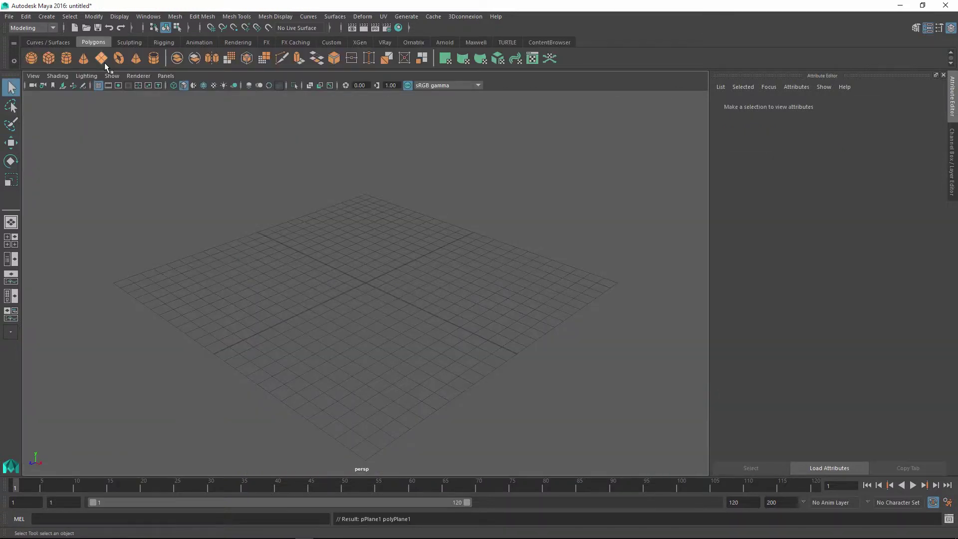
Add a second polygon plane and slide both planes apart along Z.
left_click(101, 57)
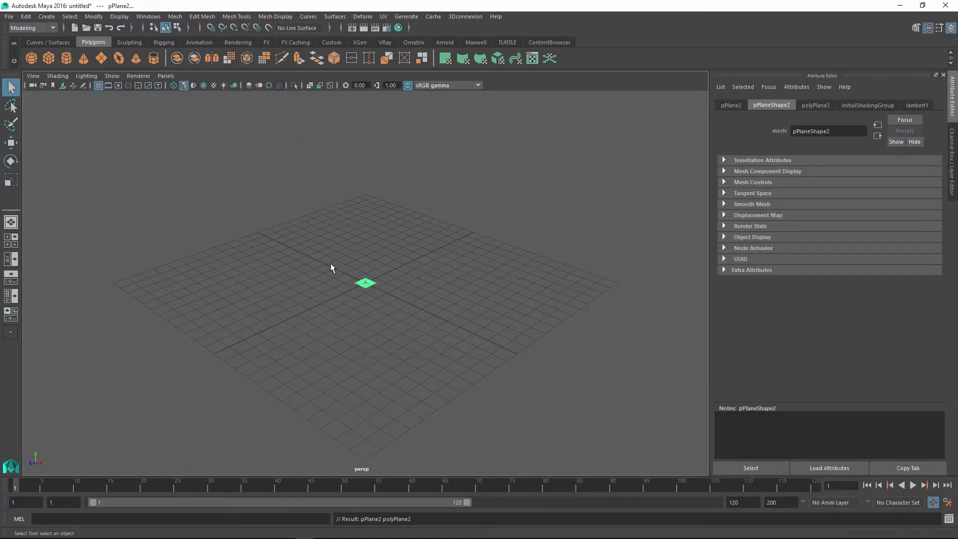
scroll(356, 283, "up", 3)
scroll(357, 283, "up", 2)
key("w")
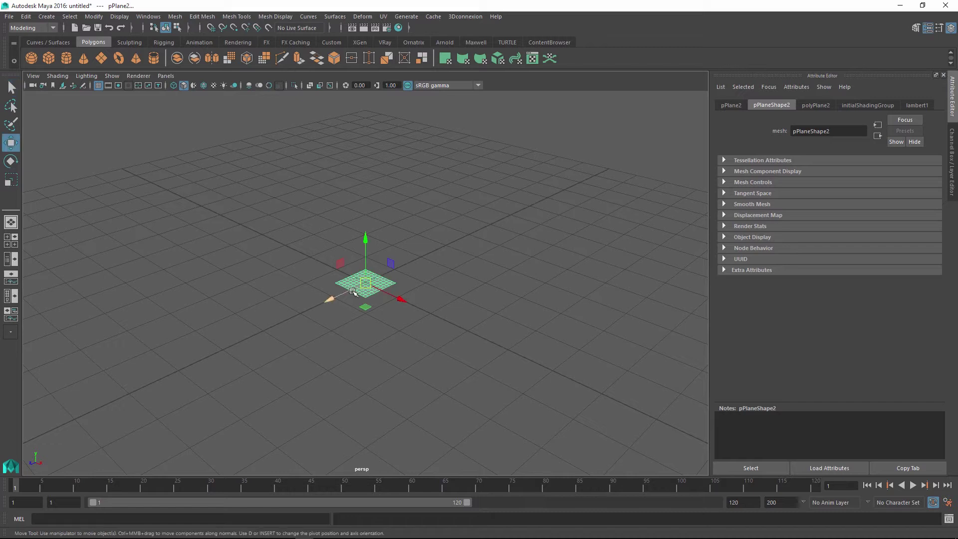
middle_click_drag(314, 316, 309, 321)
left_click(366, 287)
mouse_move(366, 287)
left_mouse_down()
mouse_move(351, 288)
mouse_move(382, 287)
left_mouse_up()
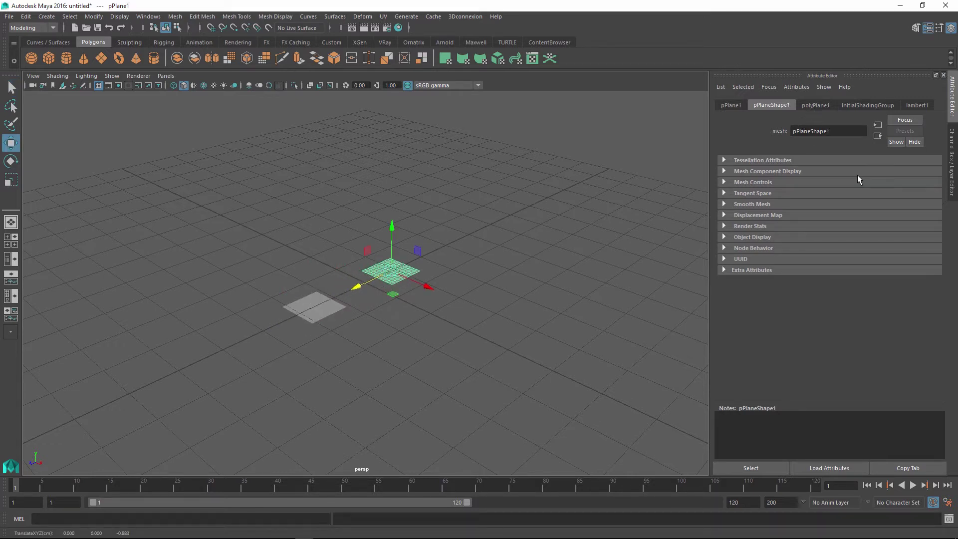
Stretch pPlane1 to Width 12.145 and pPlane2 to Height 8.262, then select both strips.
left_click_drag(833, 172, 844, 175)
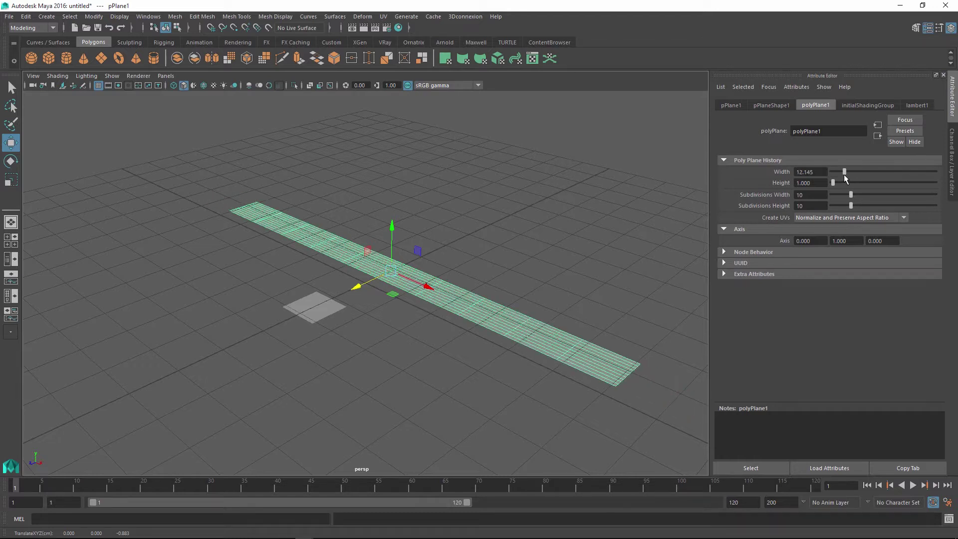
left_click(322, 310)
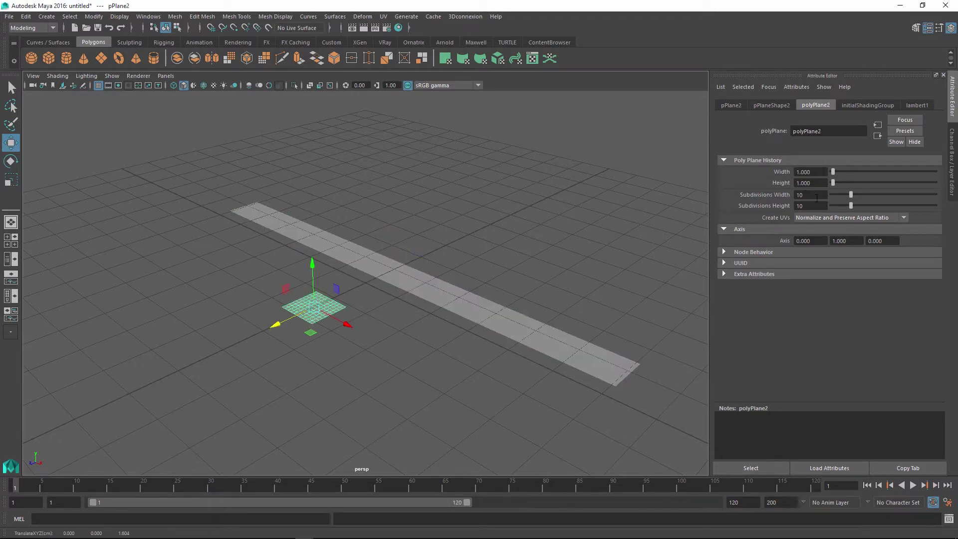
left_click_drag(833, 183, 839, 182)
left_click(462, 321, "shift")
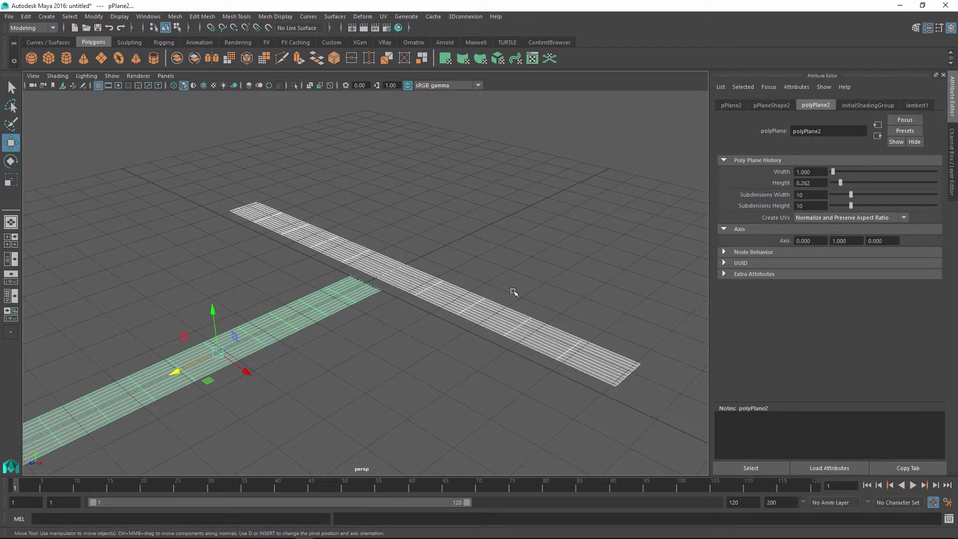
Grow Ornatrix hair on both strips (100 hairs per strip, 5 points per strand) and orbit to inspect it.
left_click(411, 42)
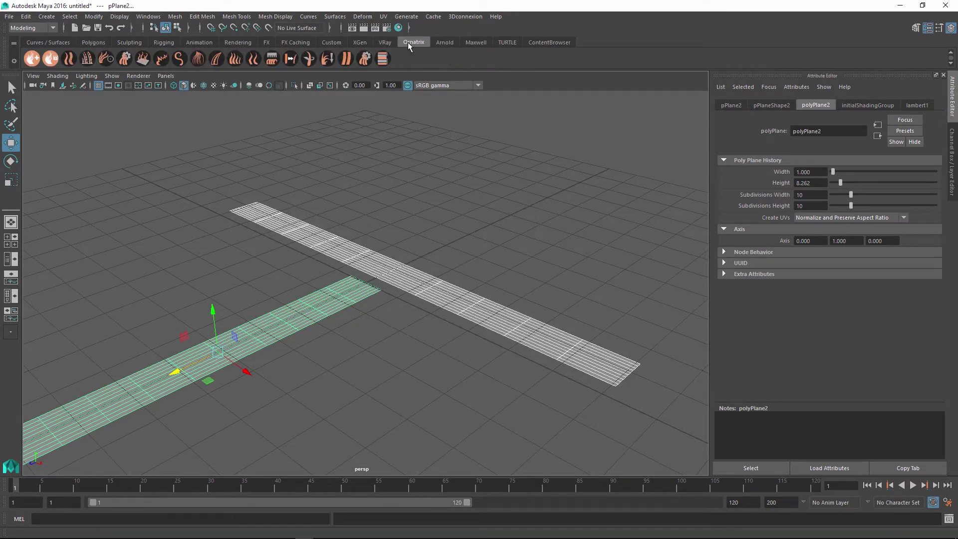
left_click(343, 58)
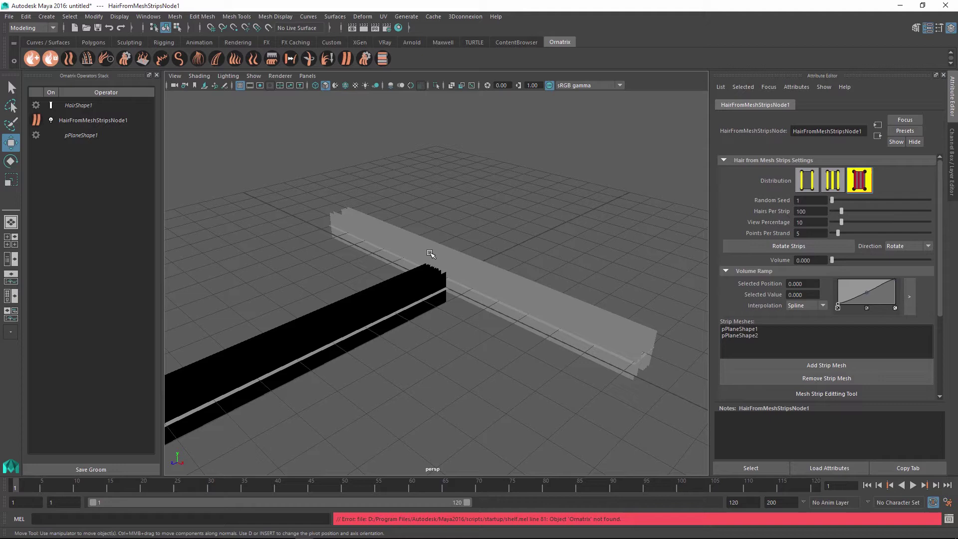
left_click_drag(429, 256, 525, 327, "alt")
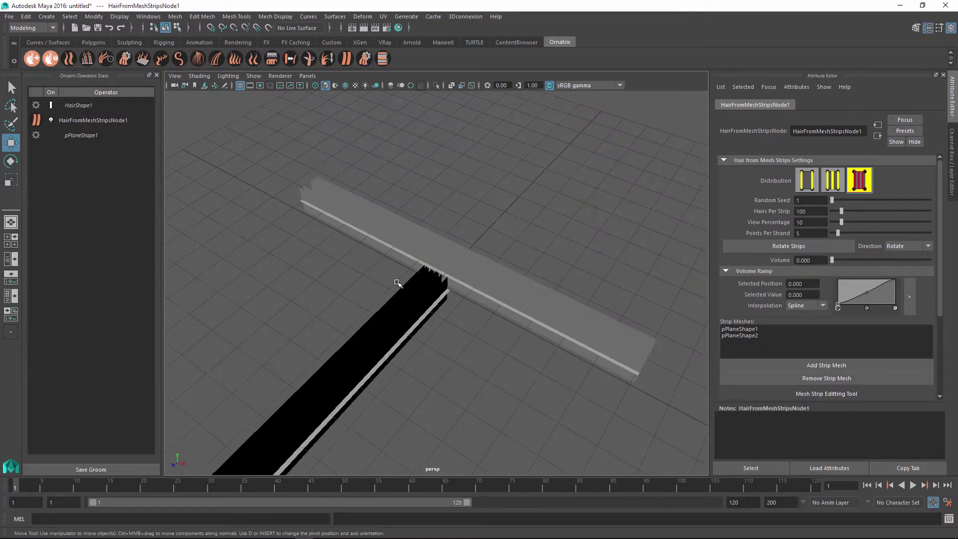
left_click_drag(366, 226, 484, 243, "alt")
left_click(327, 241)
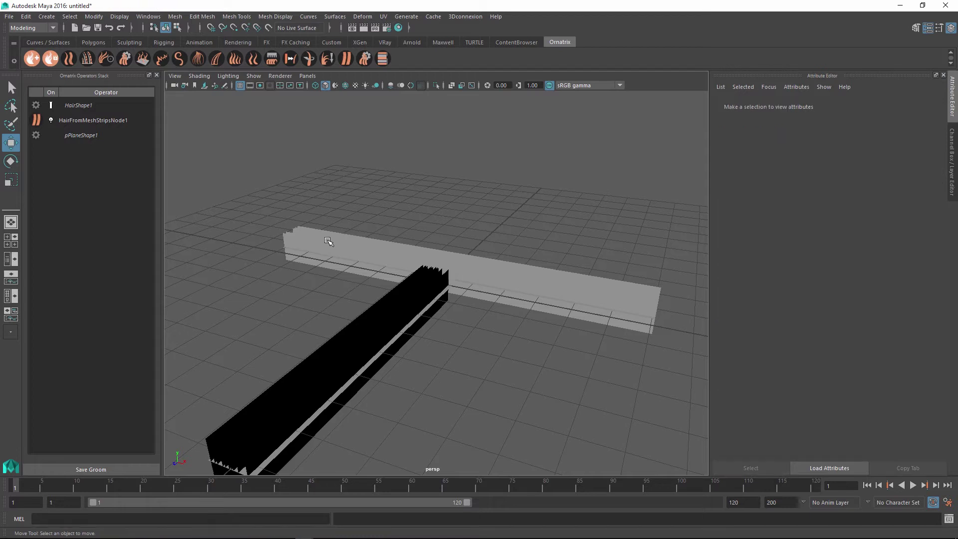
On HairFromMeshStripsNode1, try vertex and then uniform hair distribution.
left_click(97, 125)
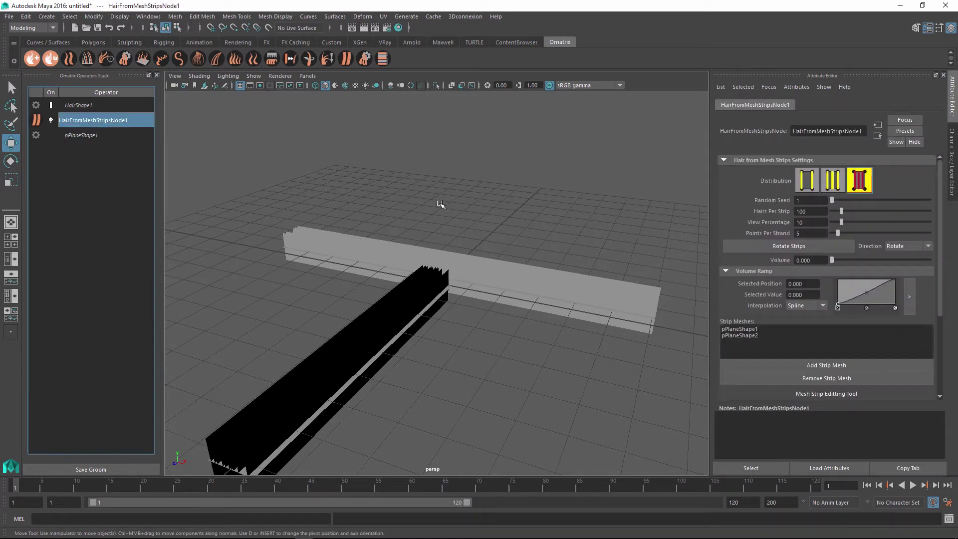
left_click_drag(486, 285, 590, 187, "alt")
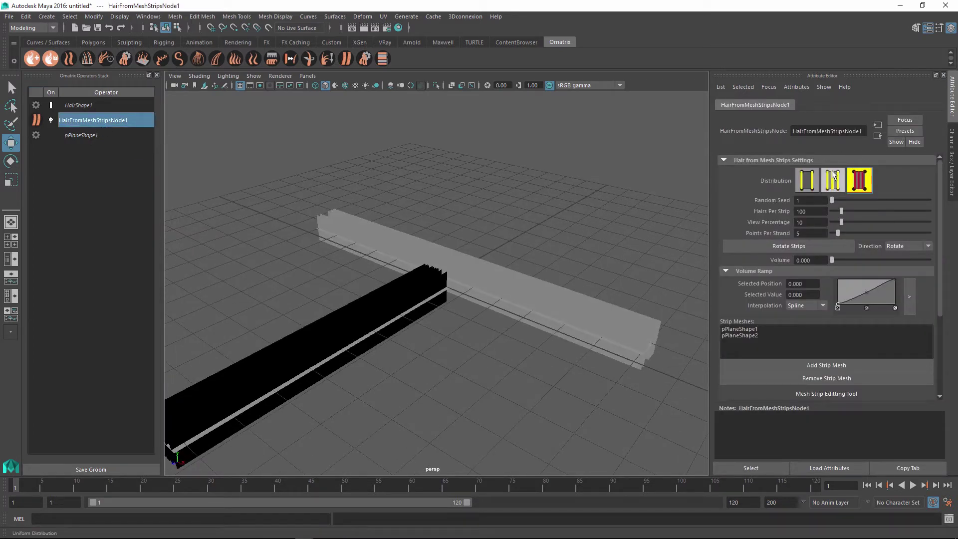
left_click_drag(706, 191, 798, 222, "alt")
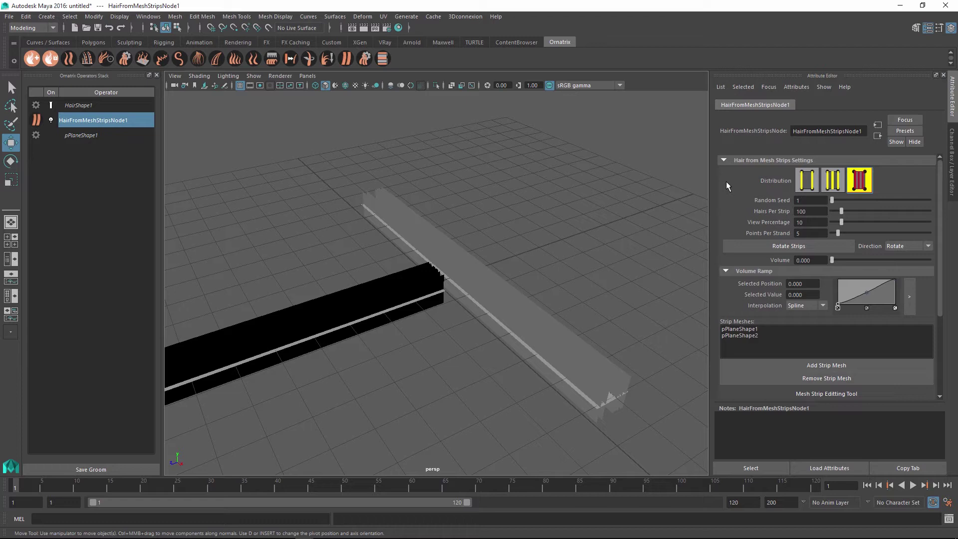
left_click(800, 183)
left_click_drag(533, 280, 480, 283, "alt")
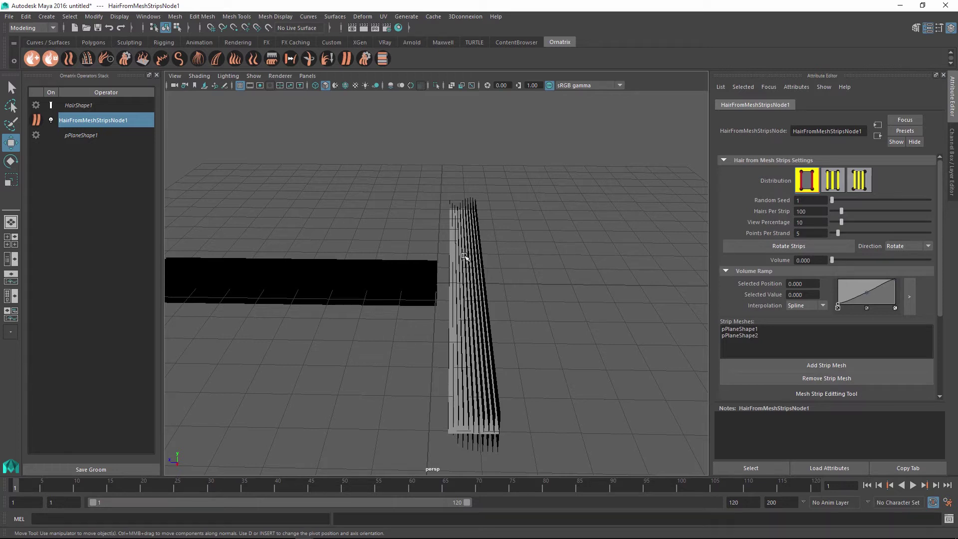
left_click(829, 189)
left_click_drag(488, 332, 492, 349, "alt")
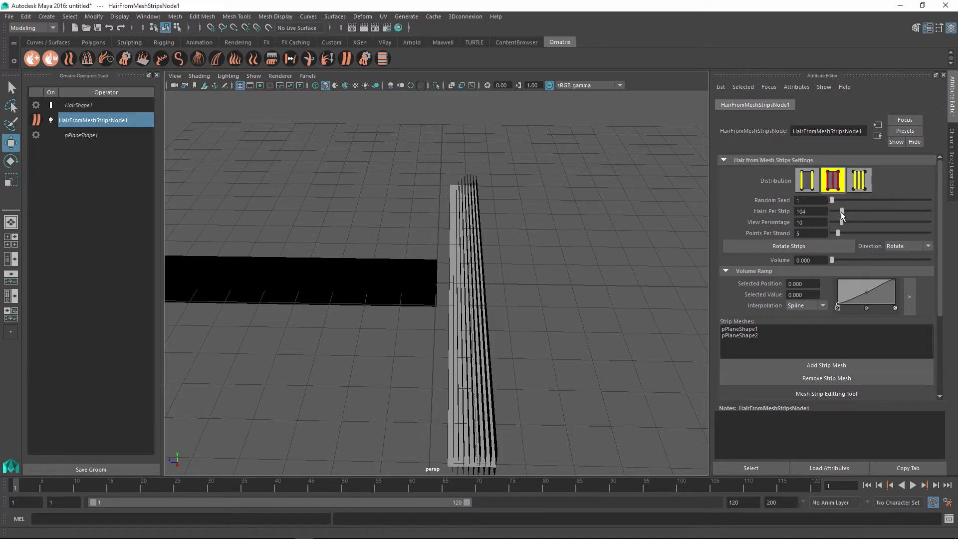
Test Hairs Per Strip at 63 and 73, then use random distribution with 68 hairs.
mouse_move(840, 212)
left_mouse_down()
mouse_move(853, 213)
mouse_move(836, 213)
left_mouse_up()
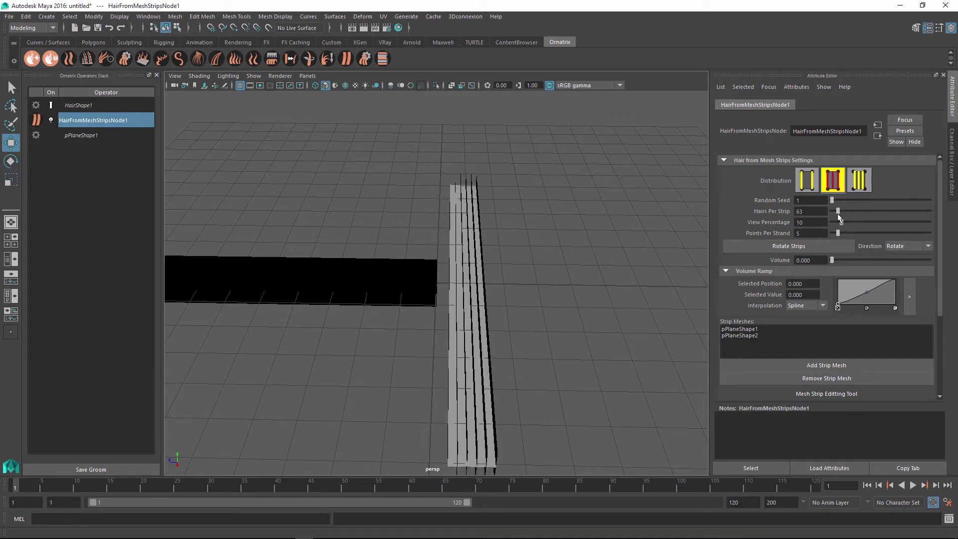
left_click_drag(597, 234, 501, 260, "alt")
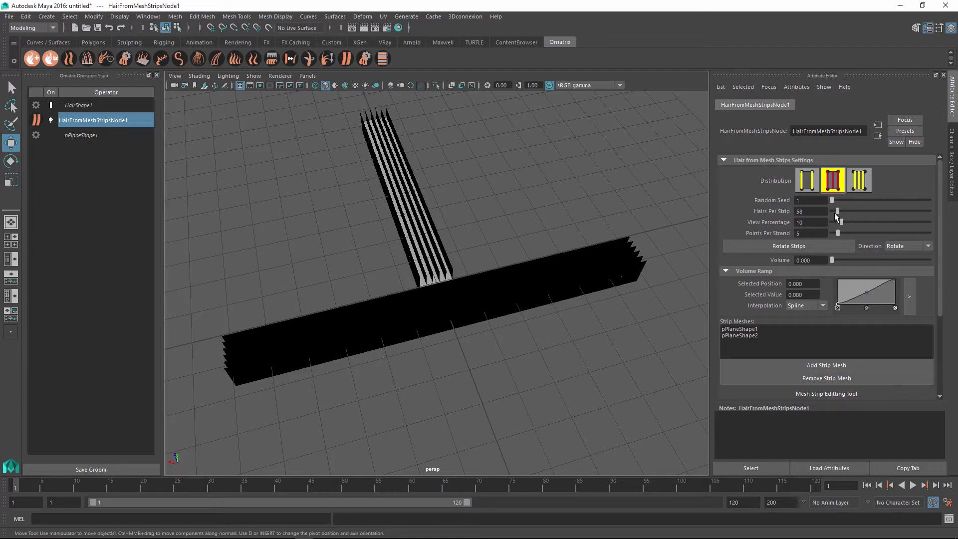
left_click_drag(835, 212, 838, 211)
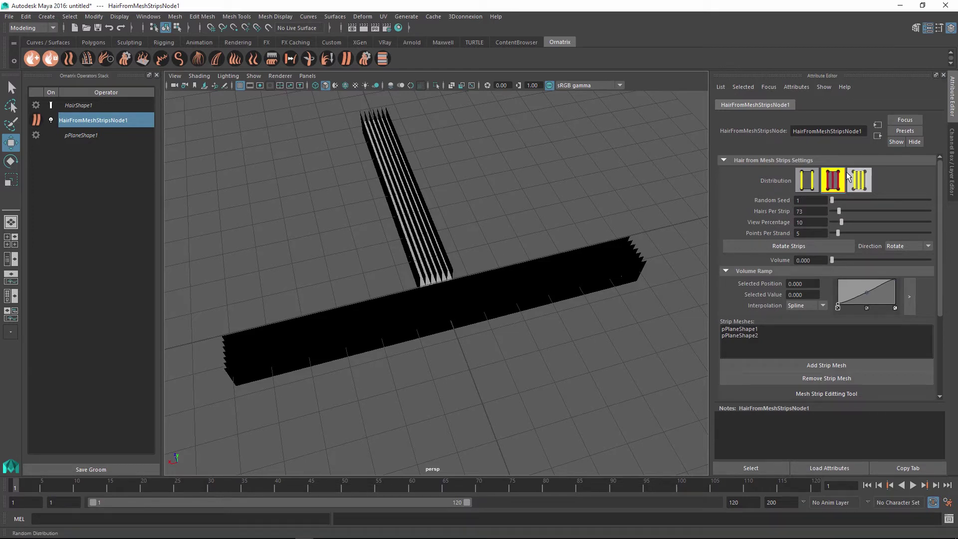
left_click(858, 181)
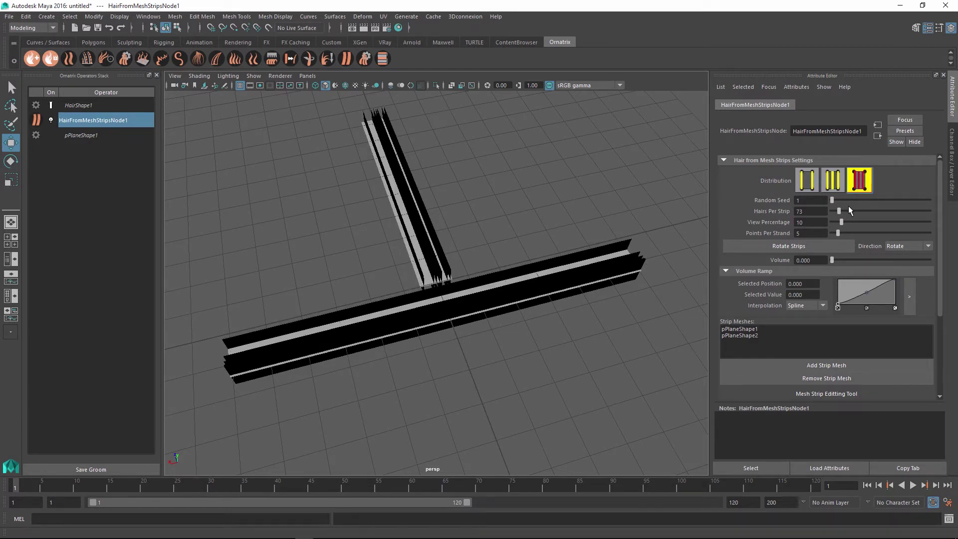
left_click_drag(841, 210, 838, 216)
Raise Hairs Per Strip to 89, preview View Percentage at 100, then lower it to 6.
left_click_drag(838, 211, 840, 215)
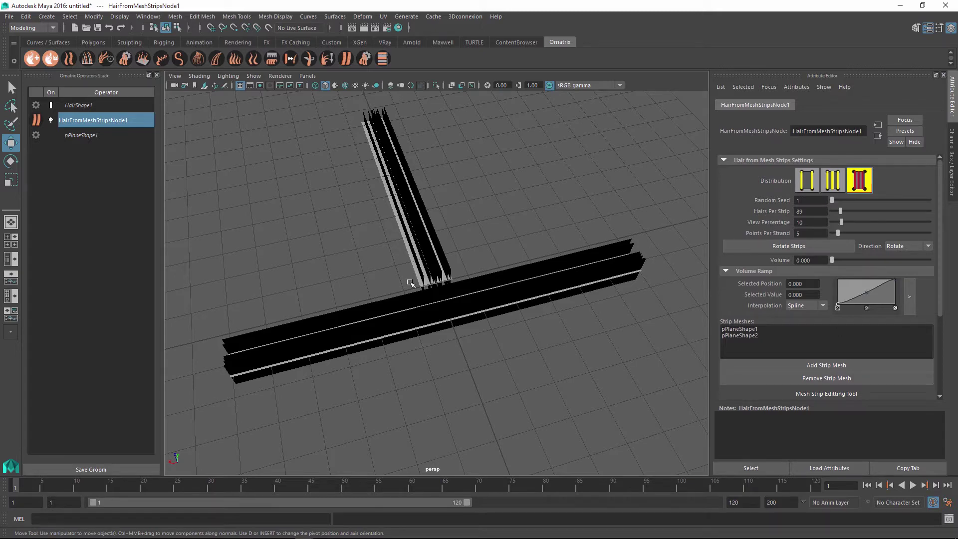
left_click_drag(410, 282, 402, 278, "alt")
left_click_drag(458, 232, 471, 242, "alt")
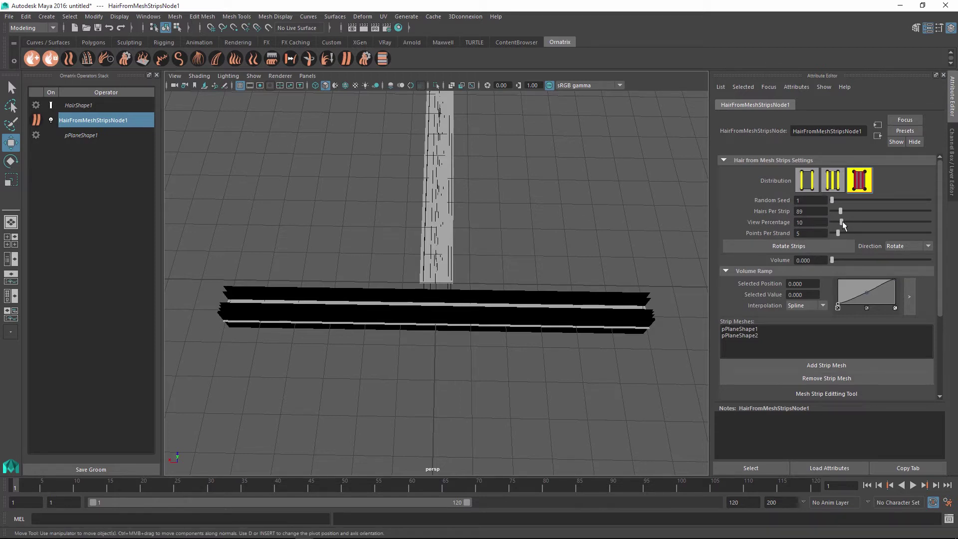
left_click_drag(842, 220, 949, 224)
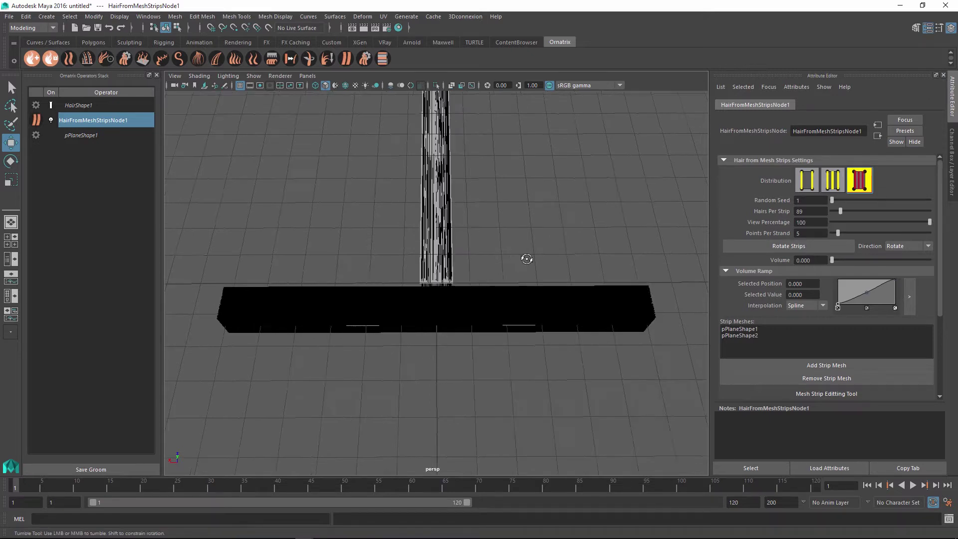
left_click_drag(524, 260, 663, 239, "alt")
left_click_drag(929, 222, 839, 223)
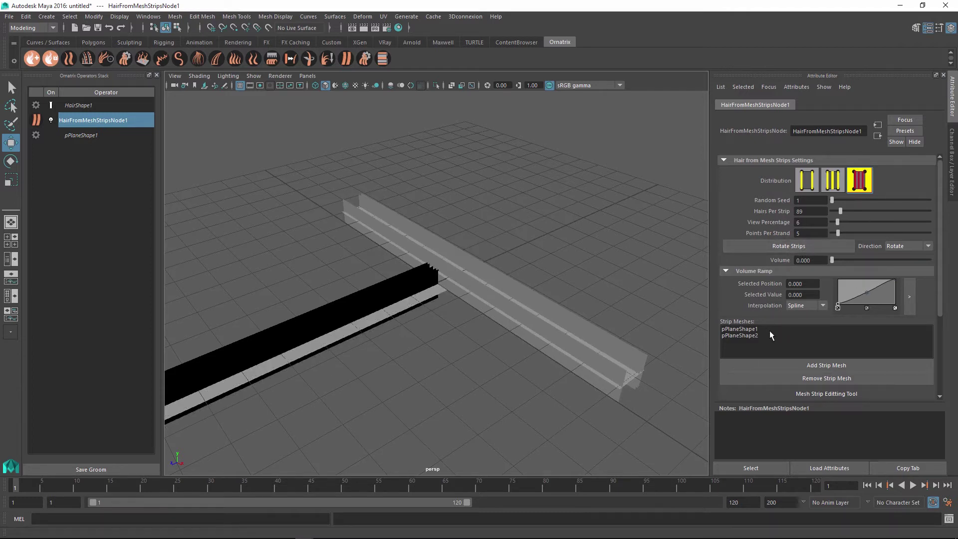
Select pPlane1, set Height 2.437 with 4 by 2 subdivisions, and slide it along Z.
left_click_drag(562, 331, 535, 321, "alt")
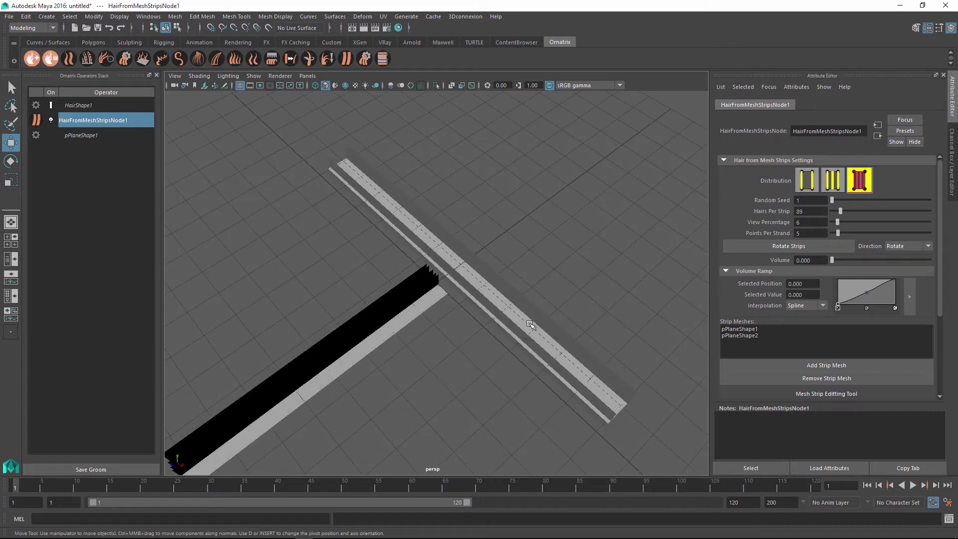
left_click(529, 324)
mouse_move(513, 261)
left_mouse_down("alt")
mouse_move(513, 297)
mouse_move(509, 277)
left_mouse_up("alt")
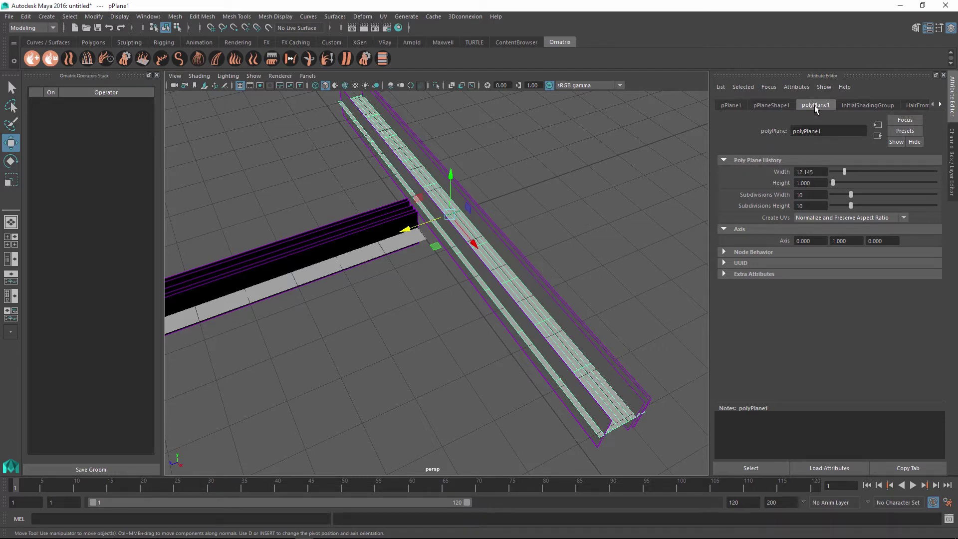
left_click_drag(836, 179, 834, 182)
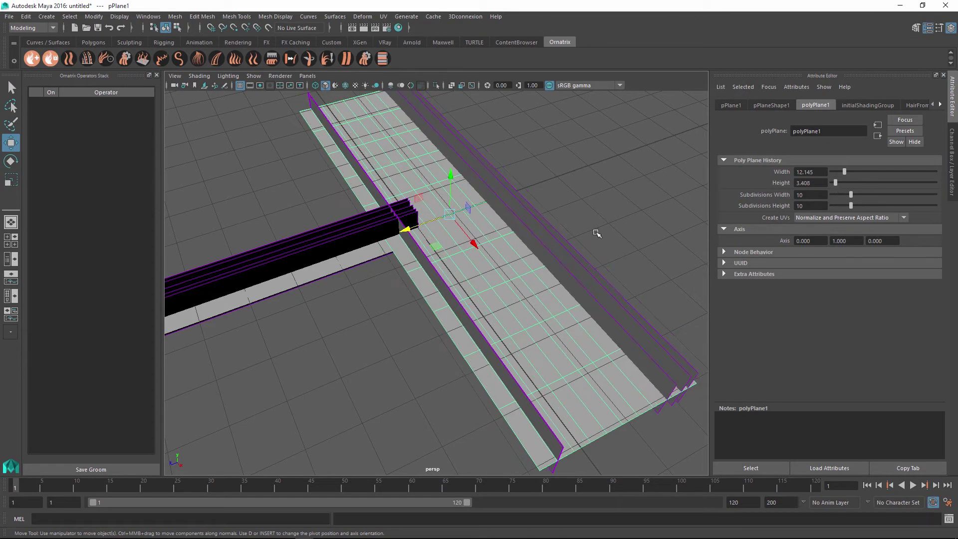
left_click_drag(435, 221, 471, 206)
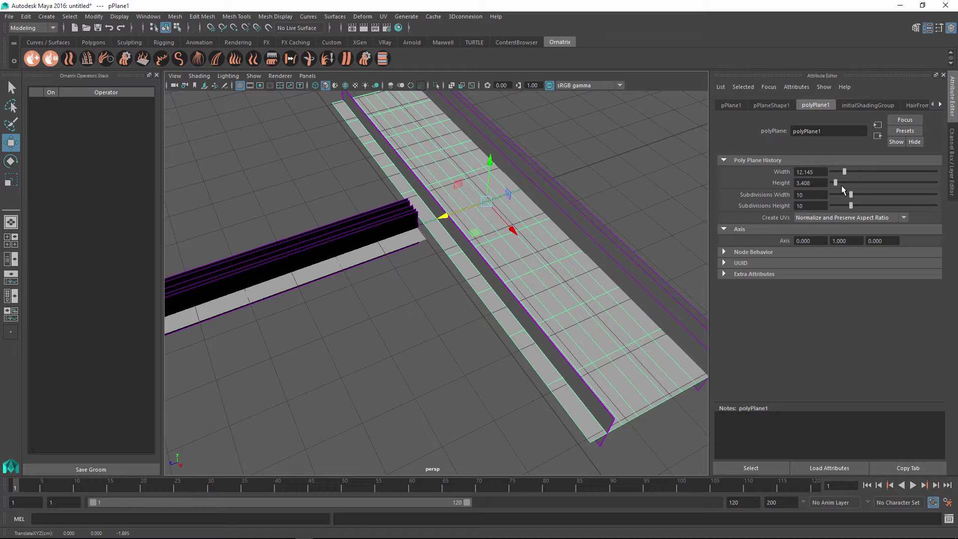
left_click_drag(834, 181, 834, 206)
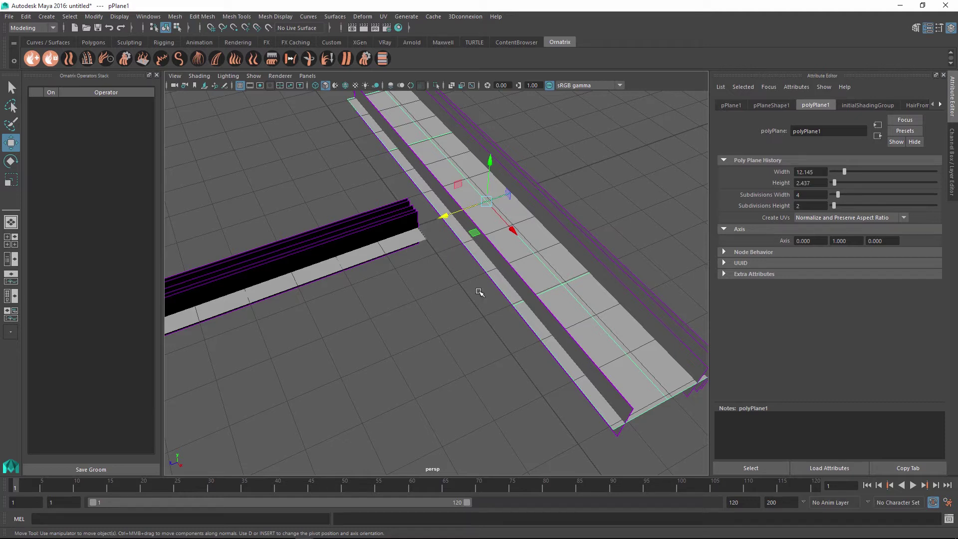
In edge mode, pull pPlane1's end edge to stretch the strip further.
middle_click_drag(562, 218, 524, 263, "alt")
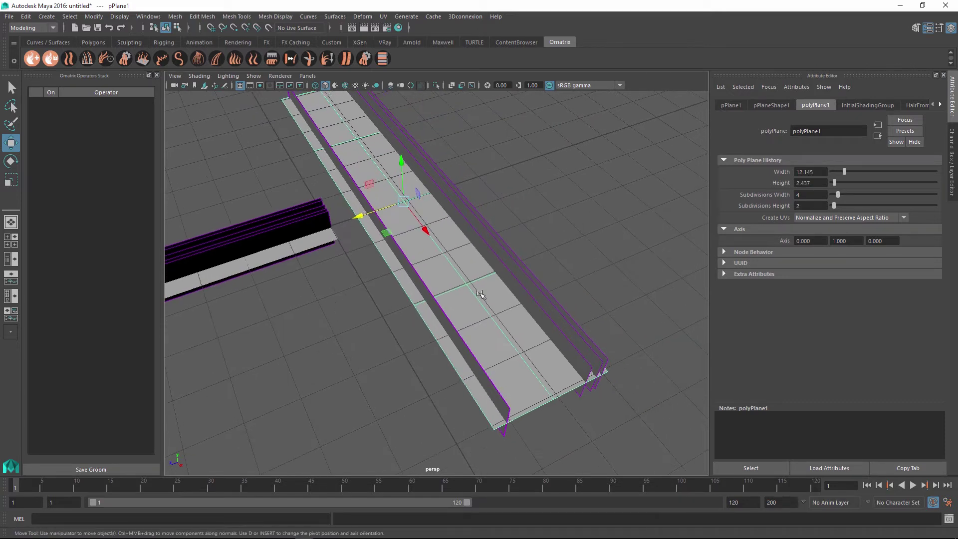
right_click(465, 281)
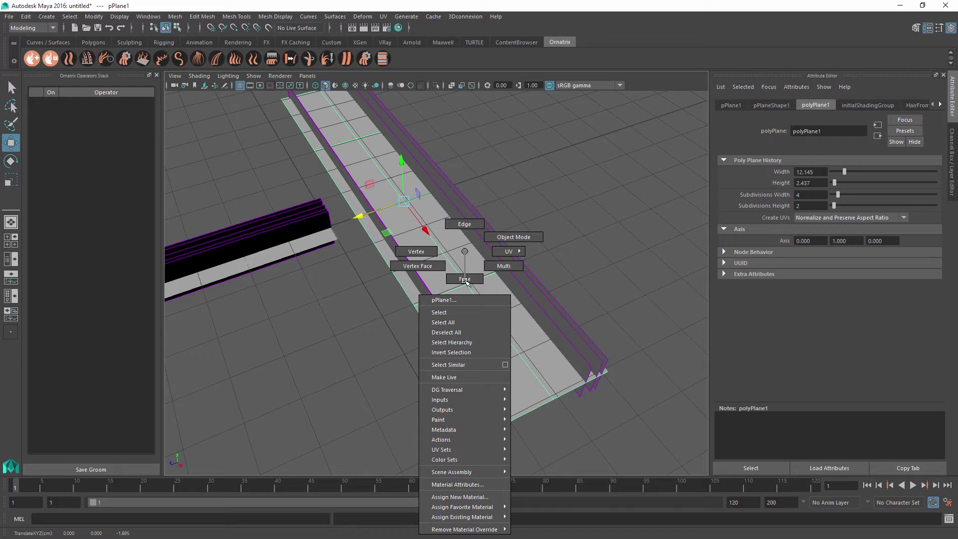
left_click(463, 224)
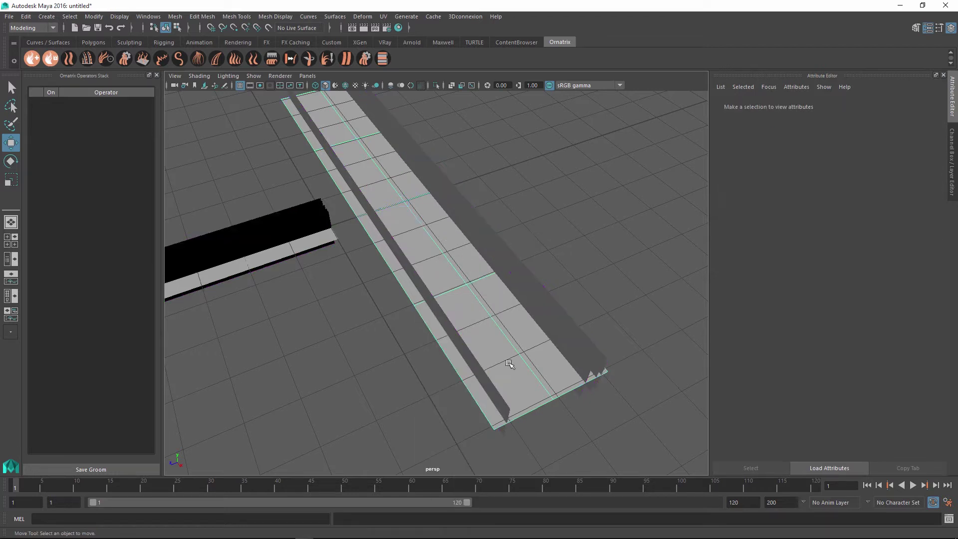
left_click(532, 407)
left_click_drag(536, 432, 536, 406)
left_click(379, 259)
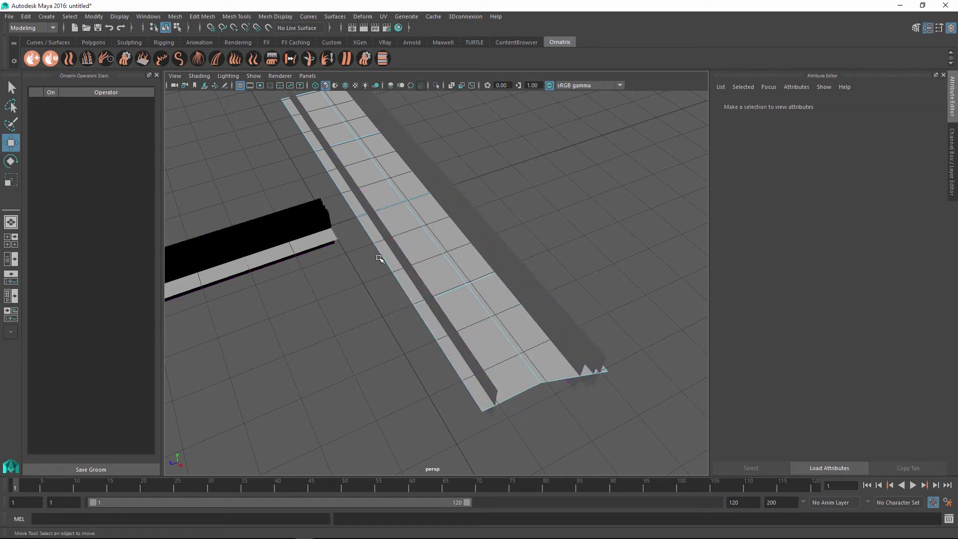
Raise and shift cross edges along the strip to bend it into a kinked shape.
left_click(401, 201)
left_click_drag(401, 179, 400, 131)
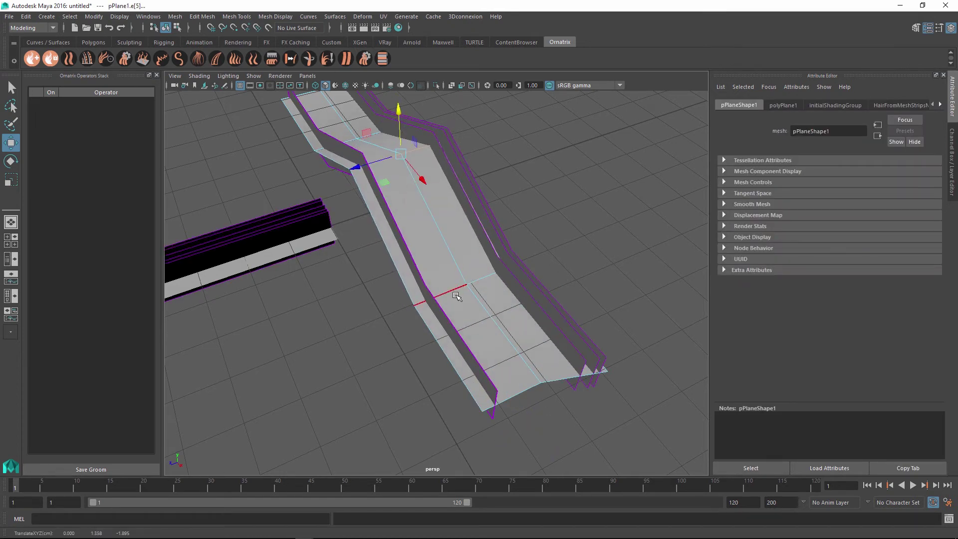
left_click(457, 296)
left_click_drag(465, 304, 618, 254)
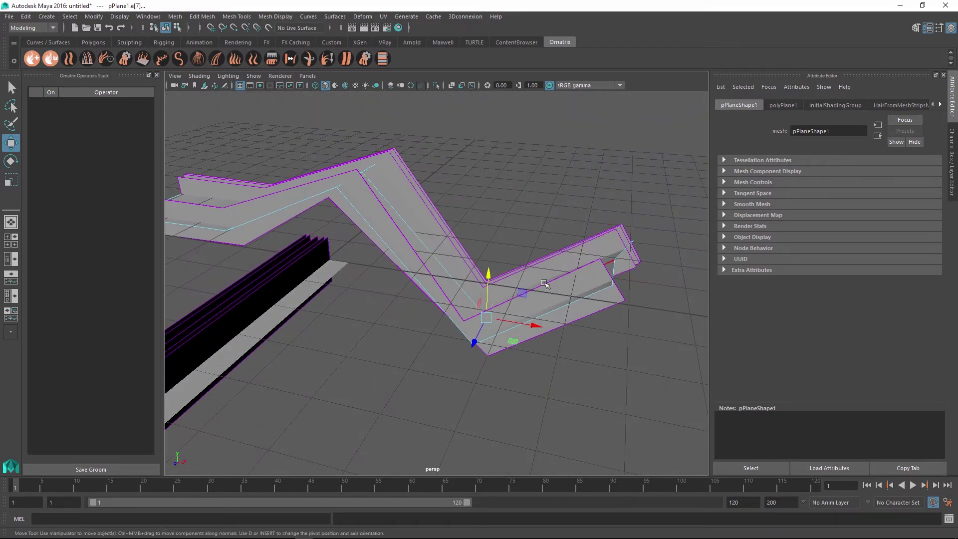
left_click_drag(545, 283, 493, 280, "alt")
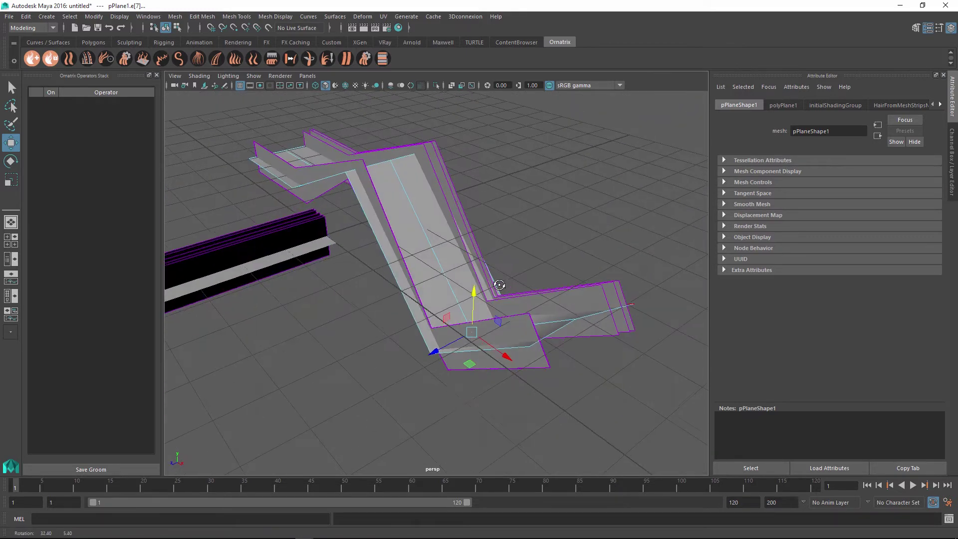
left_click(476, 304)
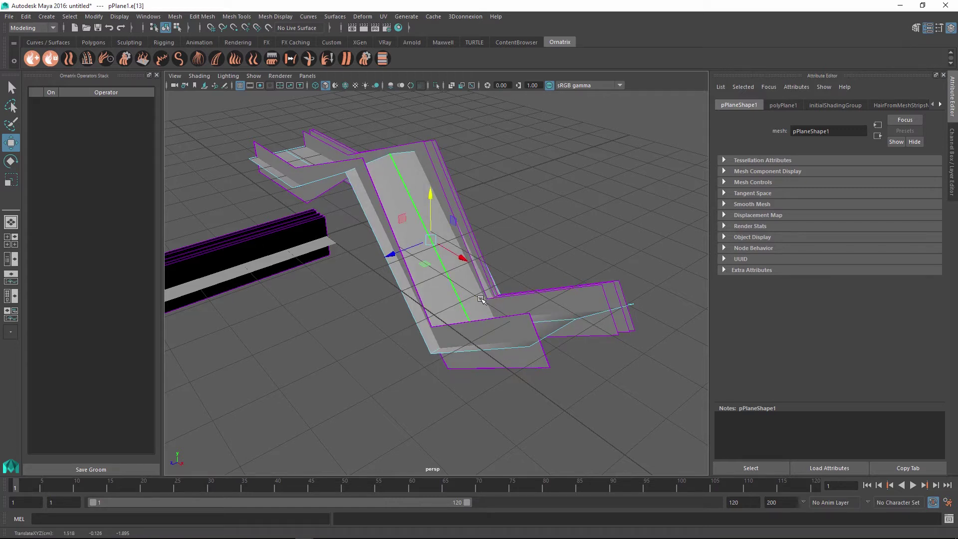
left_click_drag(522, 287, 478, 341, "alt")
left_click(477, 340)
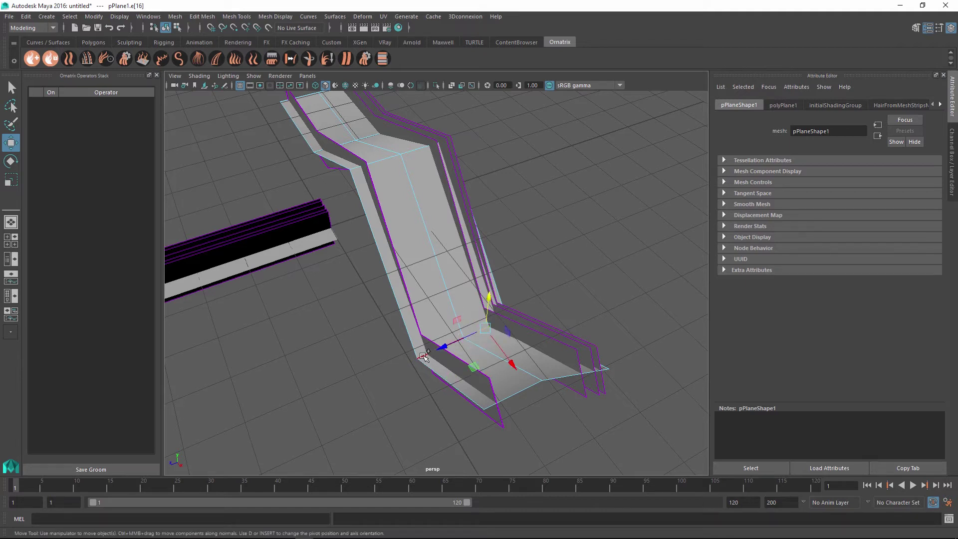
key("F8")
left_click_drag(460, 323, 302, 294, "alt")
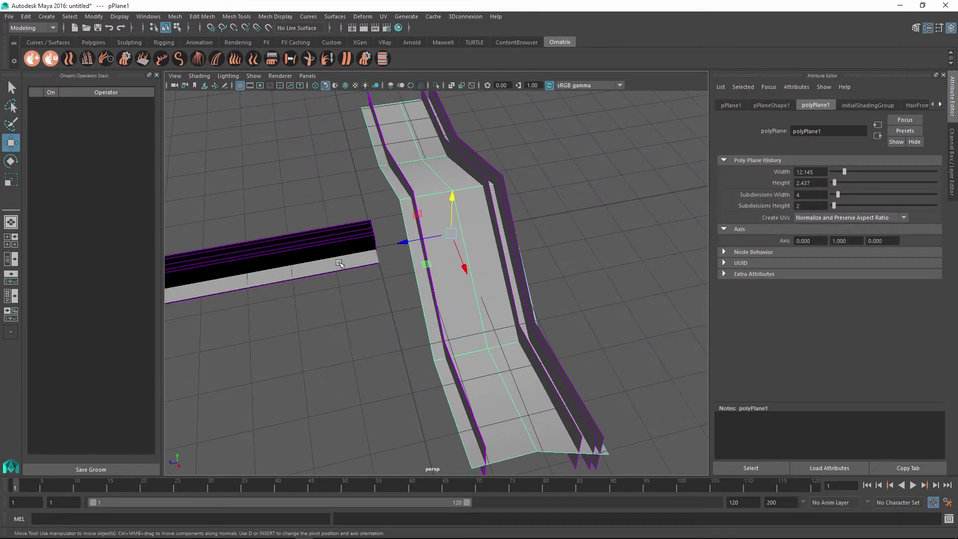
With HairFromMeshStripsNode1 selected, create a new polygon plane beside the strips.
left_click(319, 170)
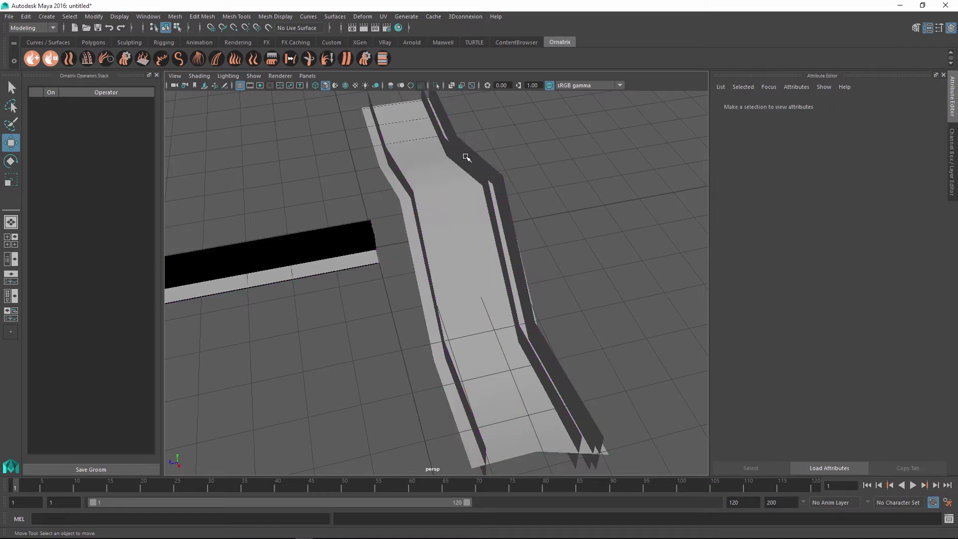
left_click(465, 157)
left_click(78, 120)
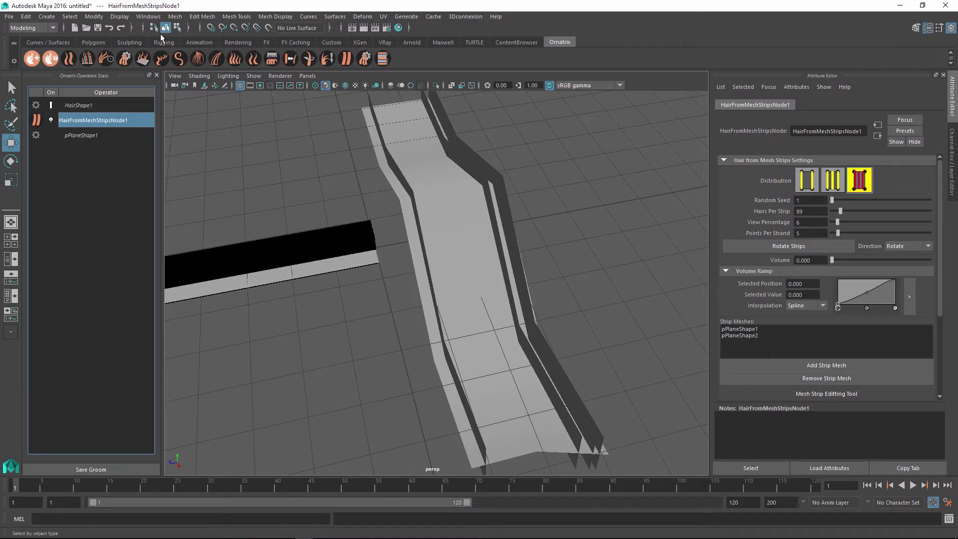
left_click(93, 42)
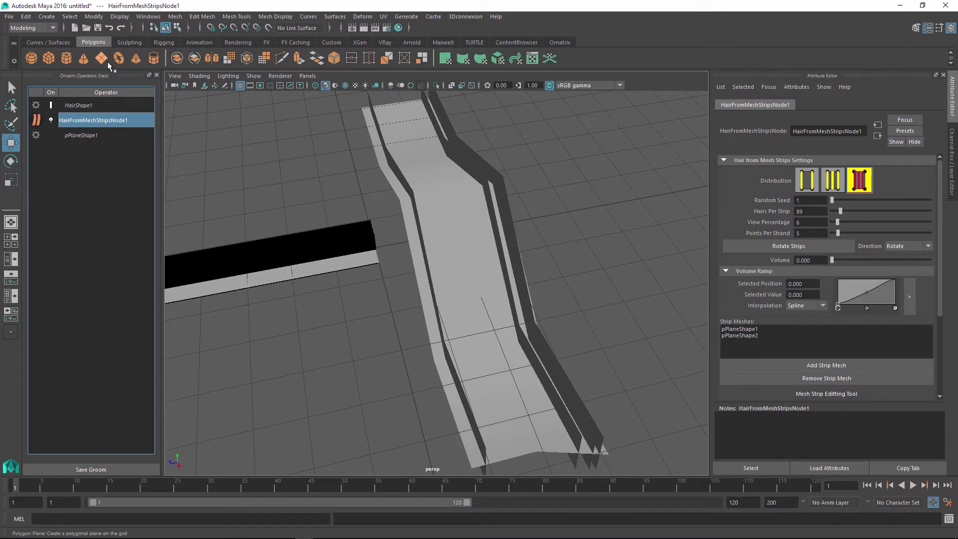
left_click_drag(832, 172, 838, 175)
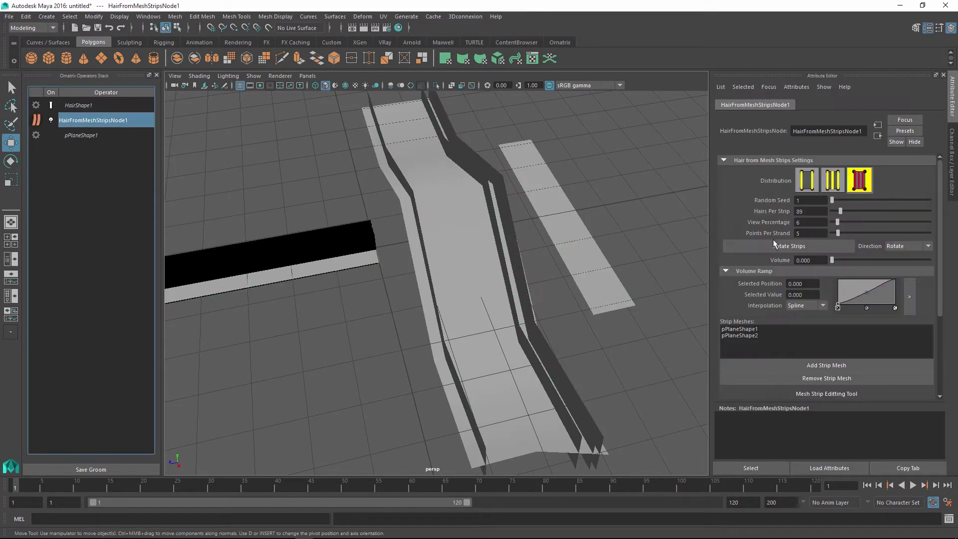
left_click(826, 394)
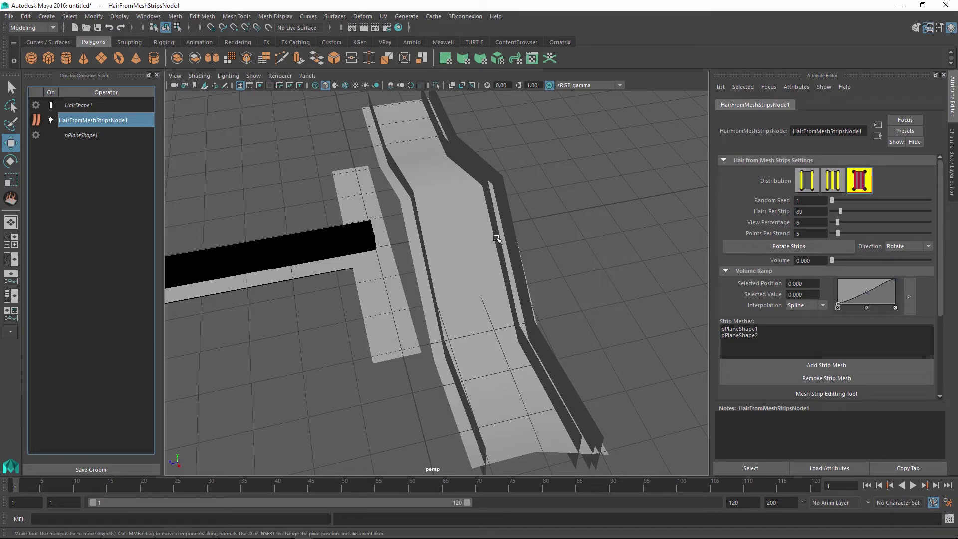
Add the new plane as a strip mesh for the hair and inspect the result.
left_click(826, 365)
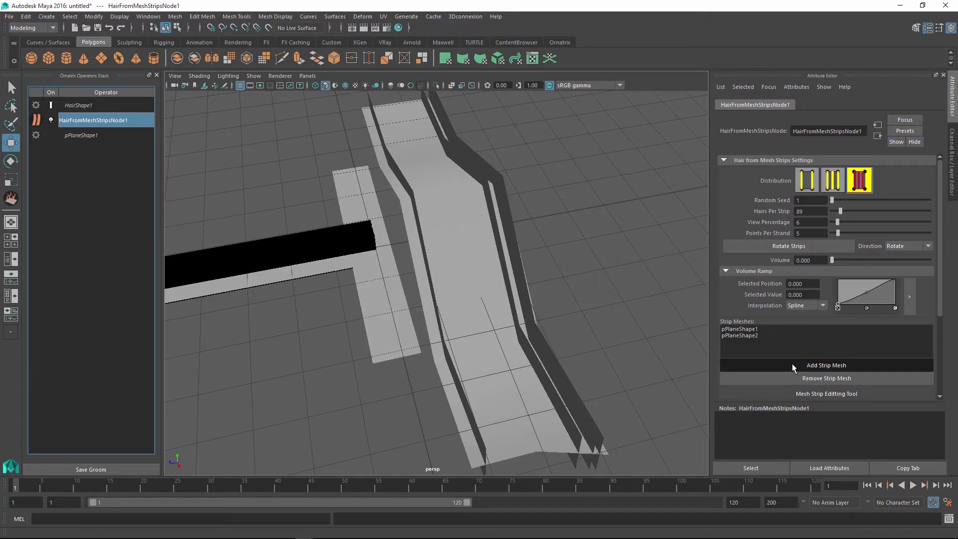
left_click(392, 297)
mouse_move(414, 256)
left_mouse_down("alt")
mouse_move(401, 264)
mouse_move(409, 254)
mouse_move(430, 263)
left_mouse_up("alt")
middle_click_drag(462, 229, 508, 239, "alt")
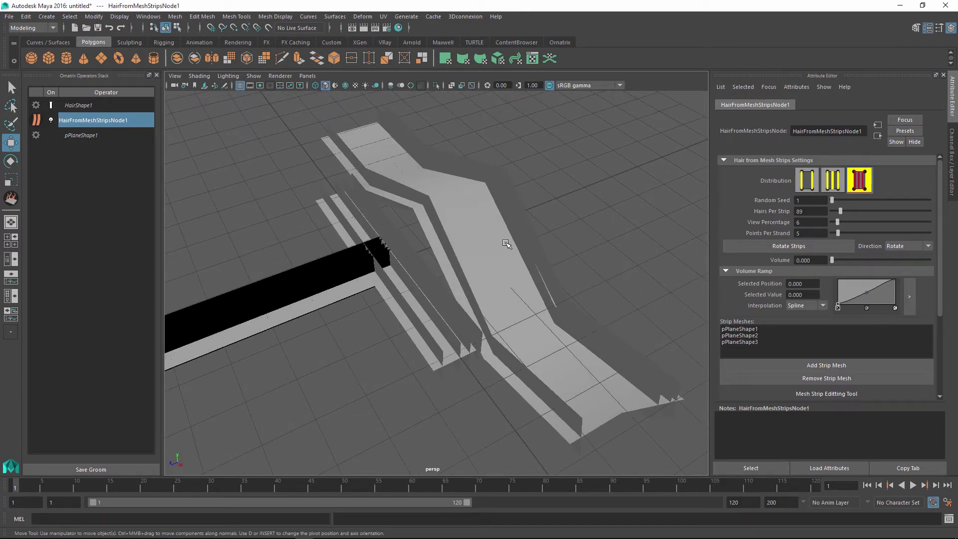
left_click(493, 253)
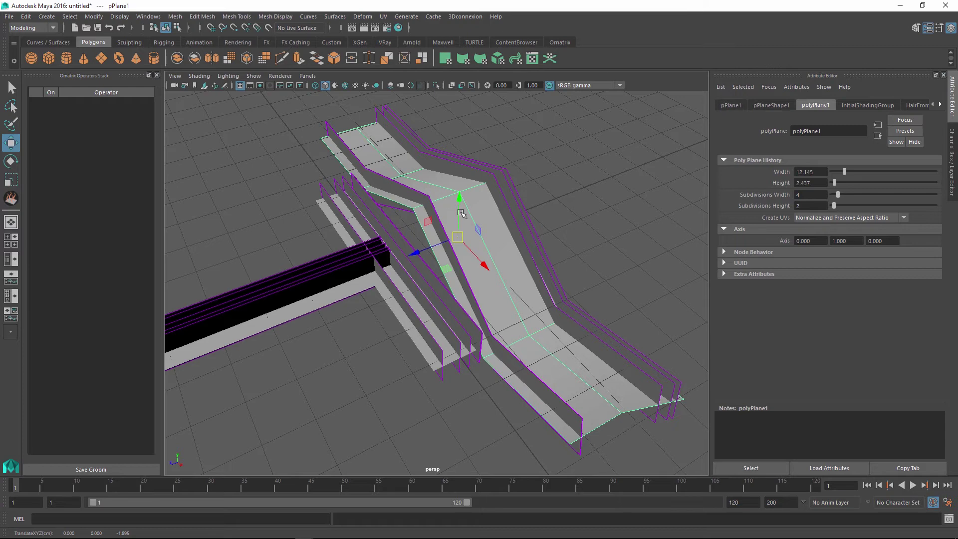
left_click_drag(461, 213, 475, 254, "alt")
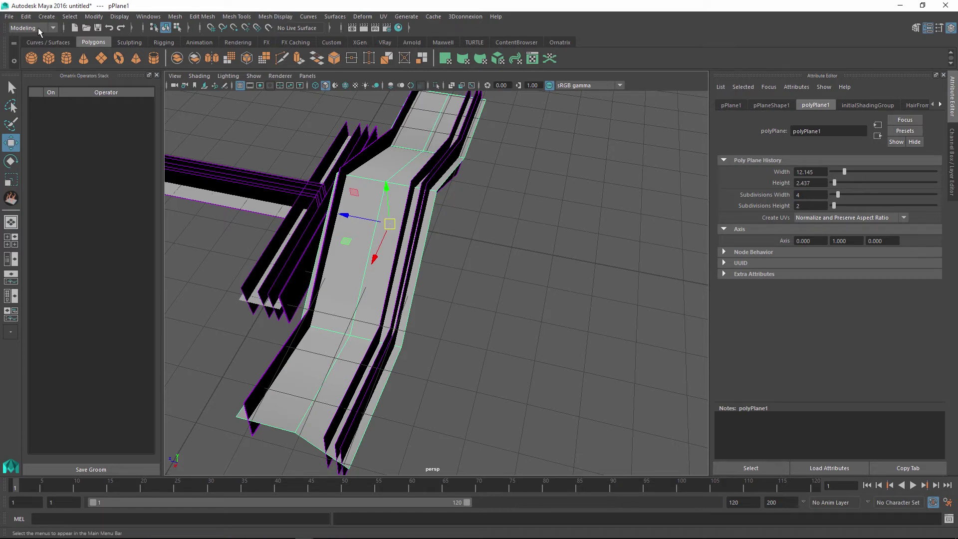
Quad Draw a new curved strip with Quad Strip Width 70 beside the zigzag strip.
left_click(236, 17)
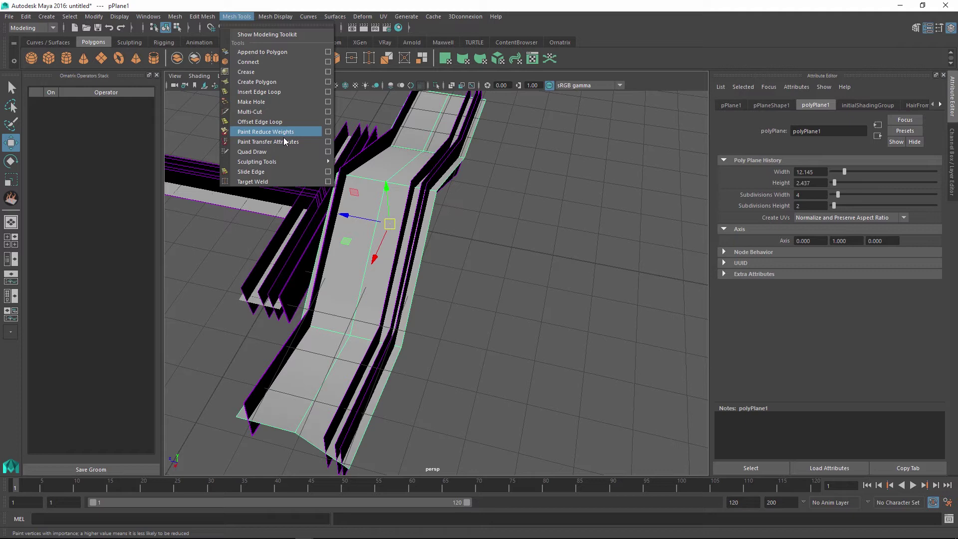
left_click(324, 151)
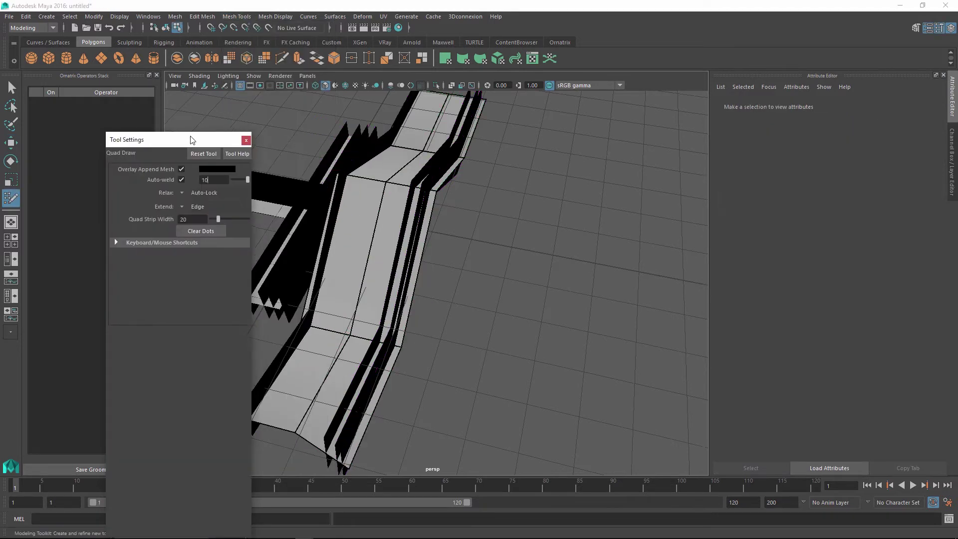
left_click_drag(192, 140, 188, 140)
left_click_drag(399, 250, 505, 143, "alt")
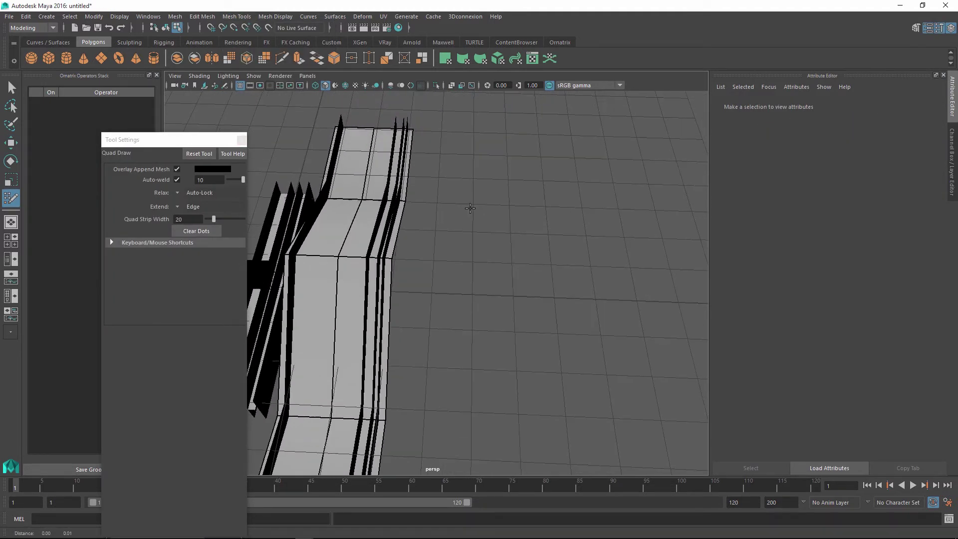
middle_click_drag(470, 208, 505, 152, "ctrl+shift")
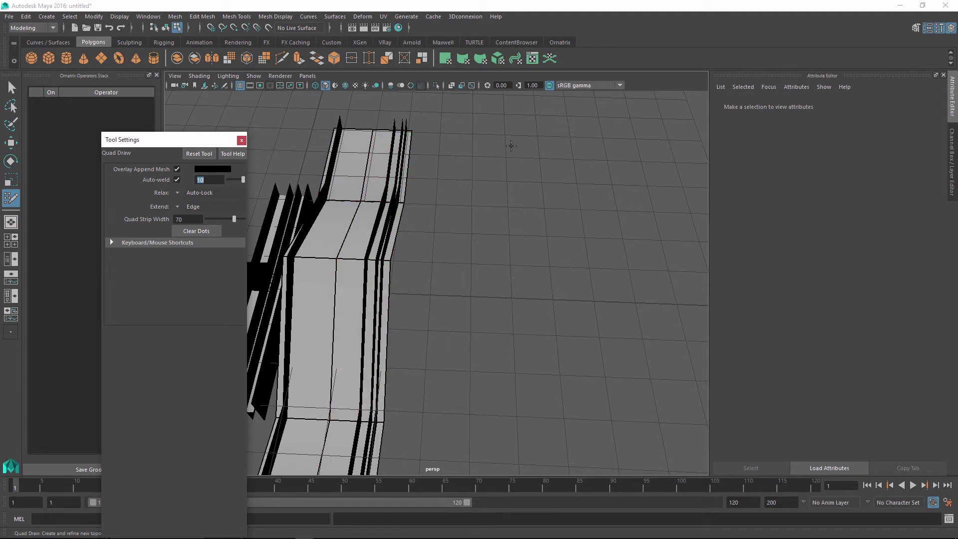
mouse_move(508, 145)
left_mouse_down()
mouse_move(505, 201)
mouse_move(488, 240)
mouse_move(494, 374)
mouse_move(508, 429)
left_mouse_up()
left_click_drag(486, 215, 475, 294, "alt")
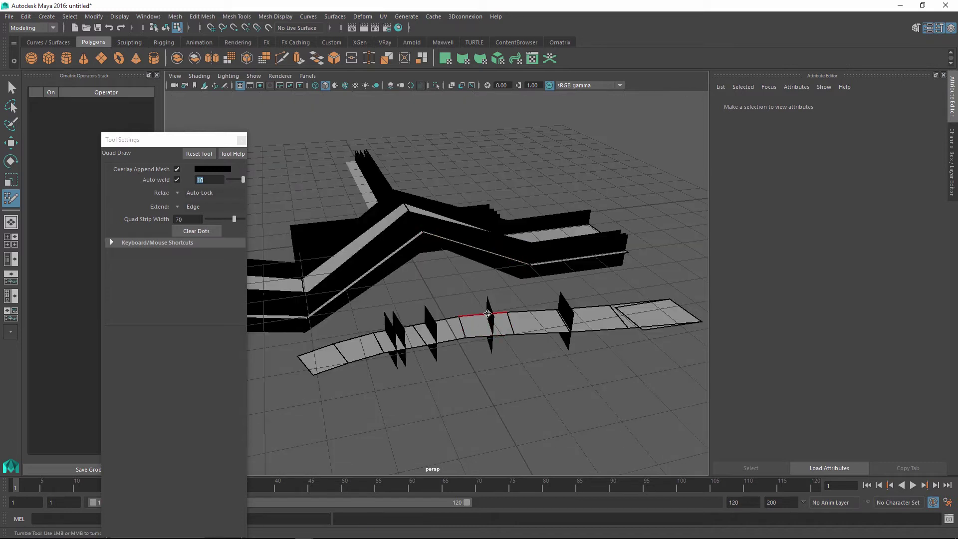
Return to the Move tool in object mode and select the strip mesh.
key("w")
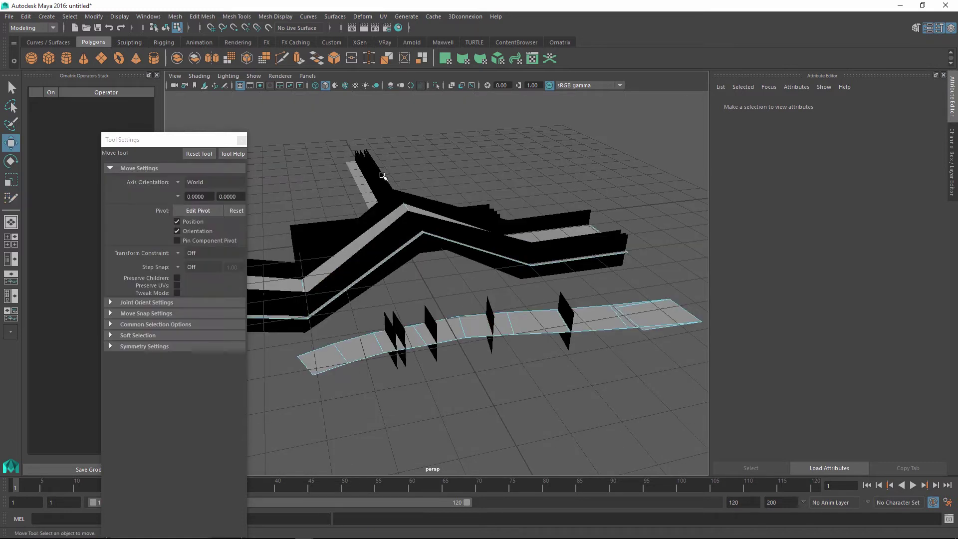
left_click_drag(510, 301, 558, 214, "alt")
right_click_drag(560, 212, 588, 207)
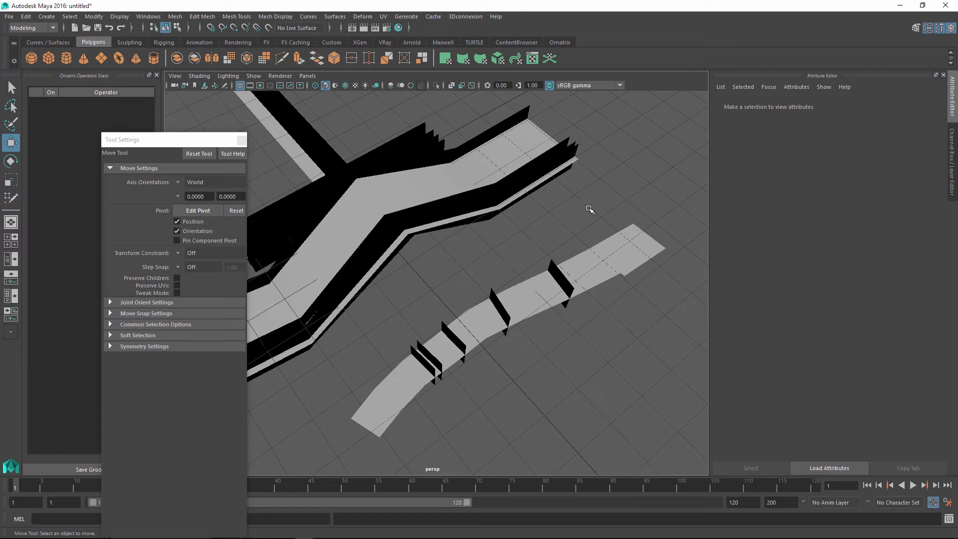
left_click(587, 266)
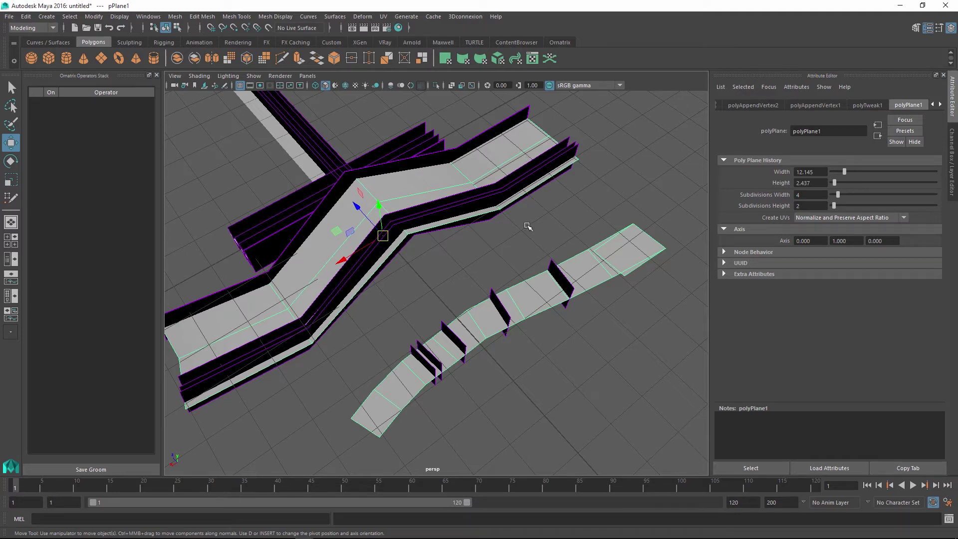
Inspect the zigzag and quad-drawn strips from several angles, then select the hair's HairShape1.
left_click_drag(524, 222, 528, 256, "alt")
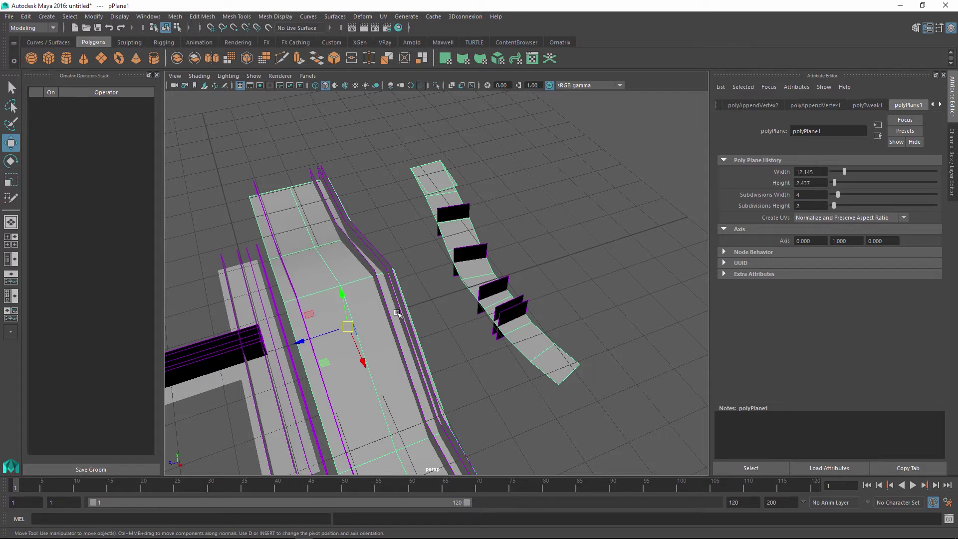
left_click_drag(477, 326, 487, 220, "alt")
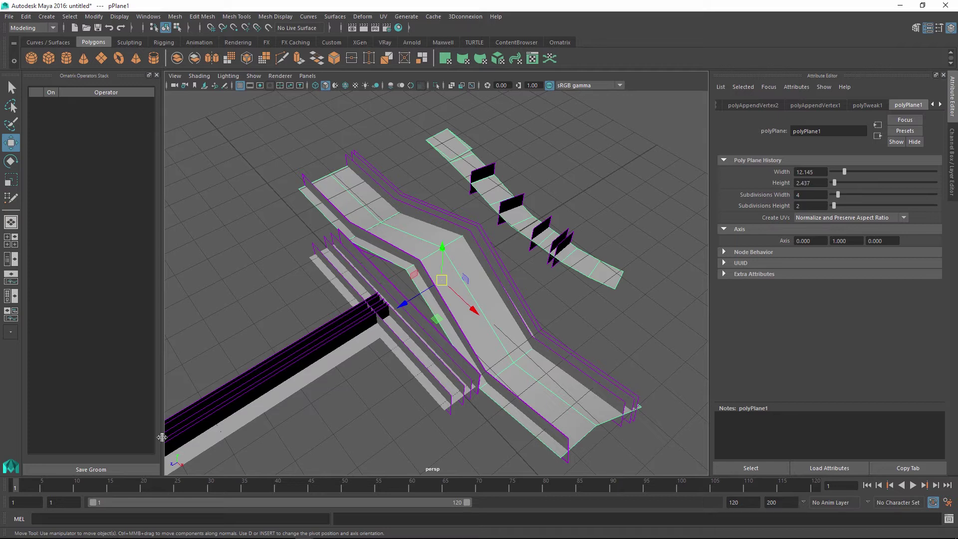
middle_click_drag(347, 351, 491, 231, "alt")
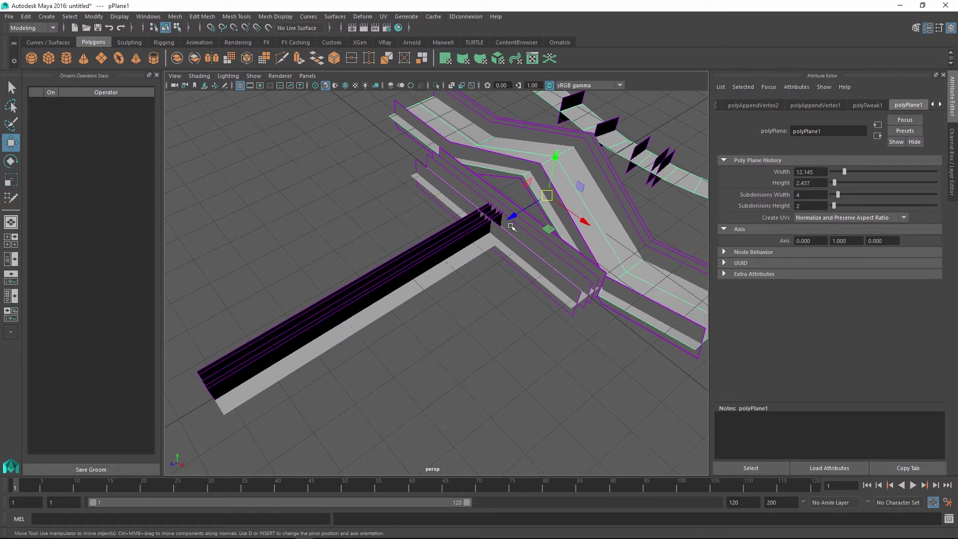
key("f")
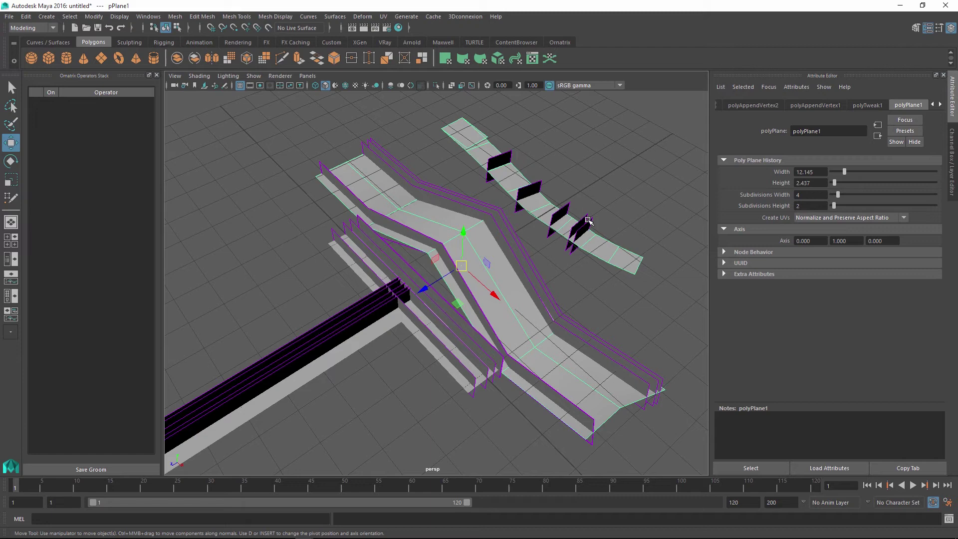
left_click(501, 160)
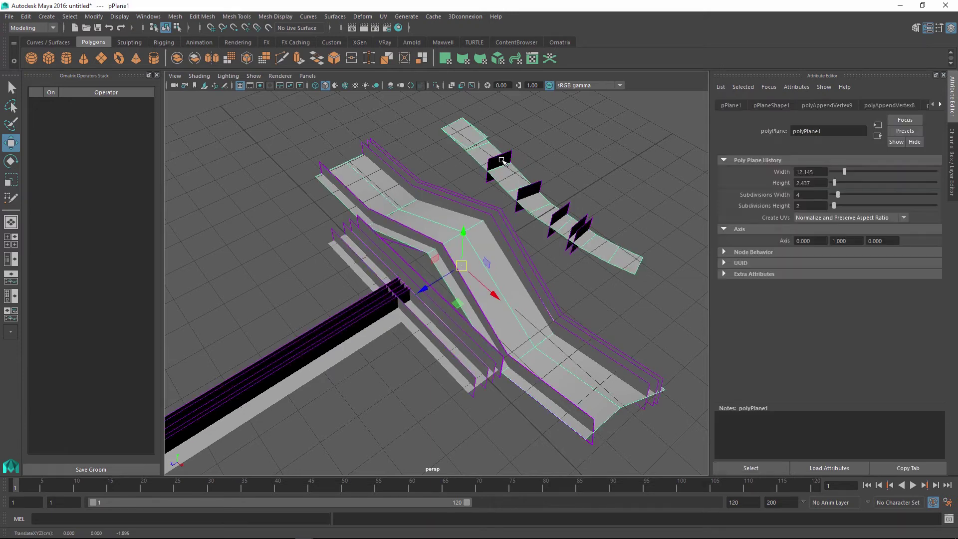
left_click(514, 156)
left_click(398, 175)
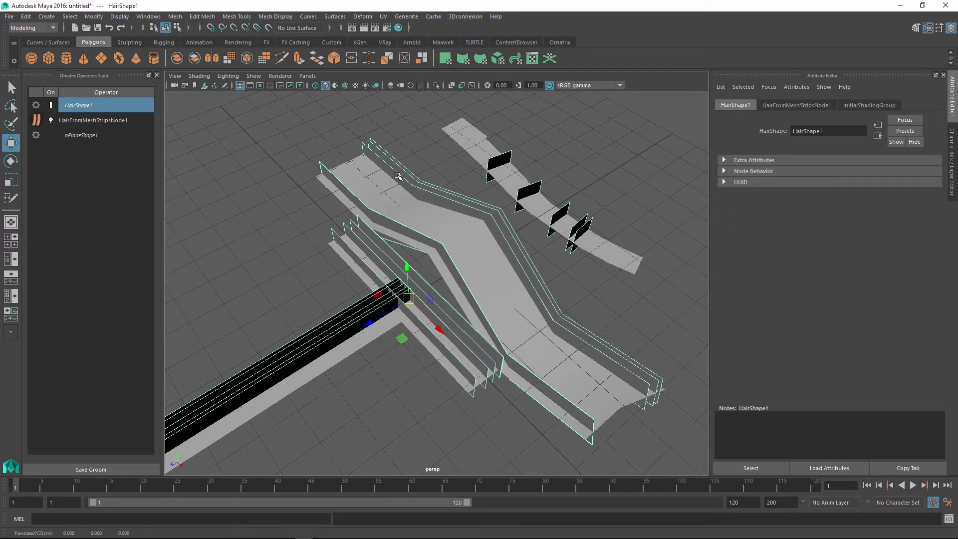
Enable the Mesh Strip Editing Tool to show strip direction guides and select the curved right strip.
key("Down")
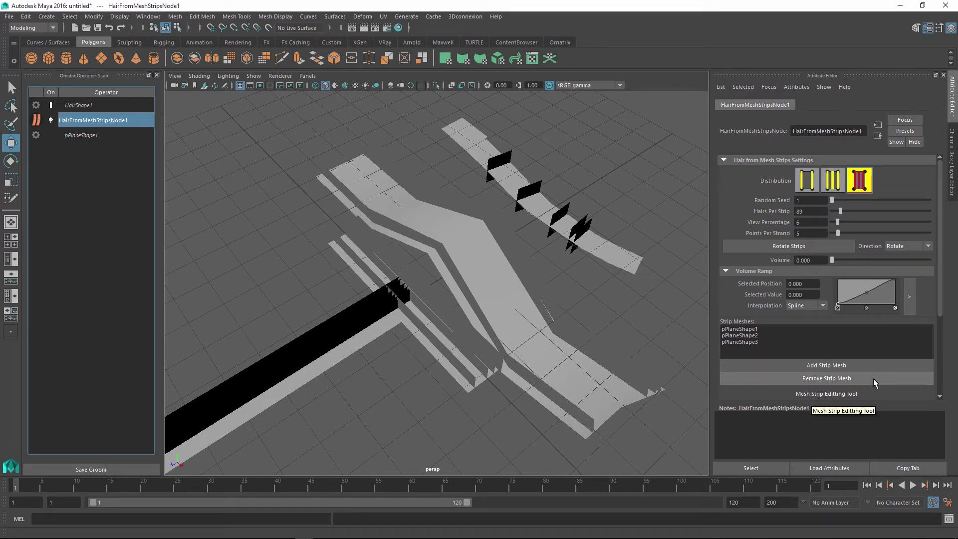
left_click(810, 395)
scroll(809, 369, "down", 3)
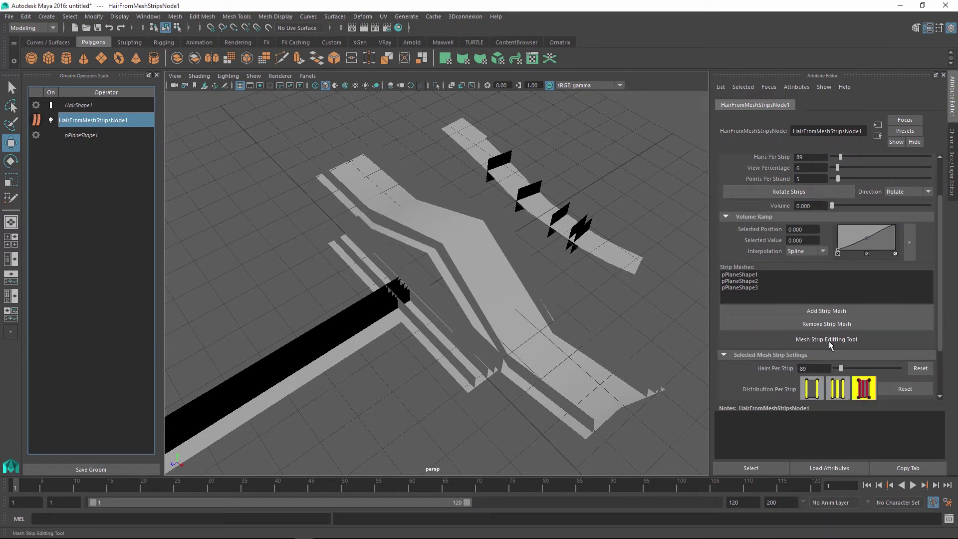
left_click(854, 343)
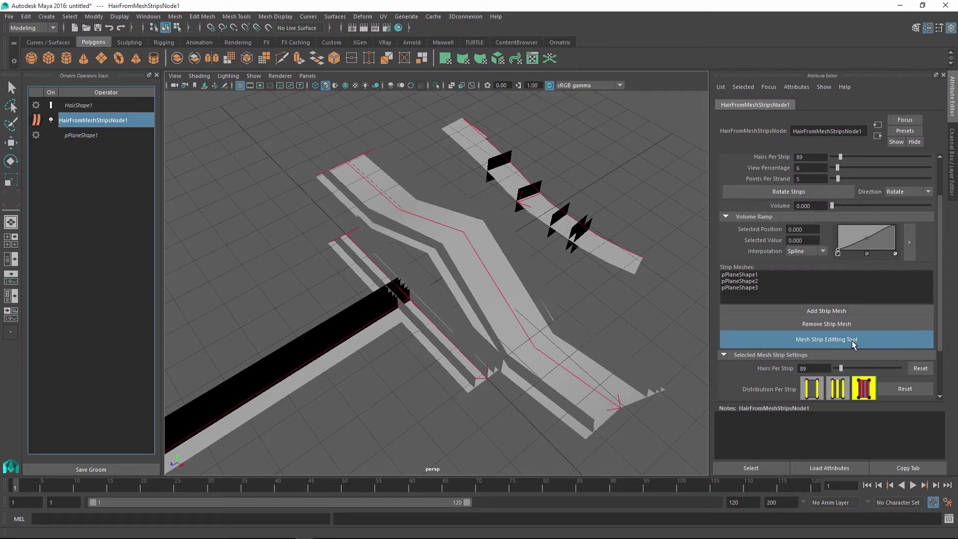
left_click_drag(548, 274, 528, 269, "alt")
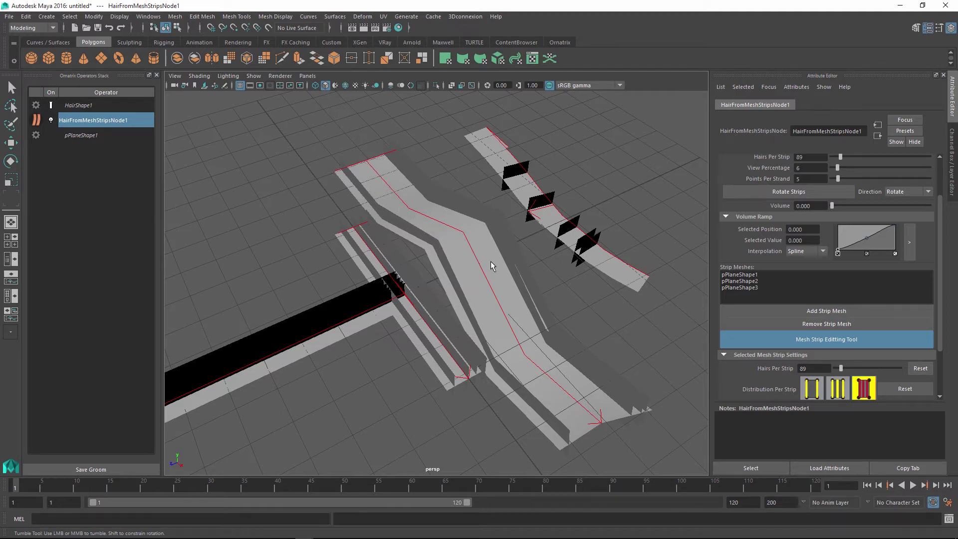
left_click_drag(580, 266, 545, 273, "alt")
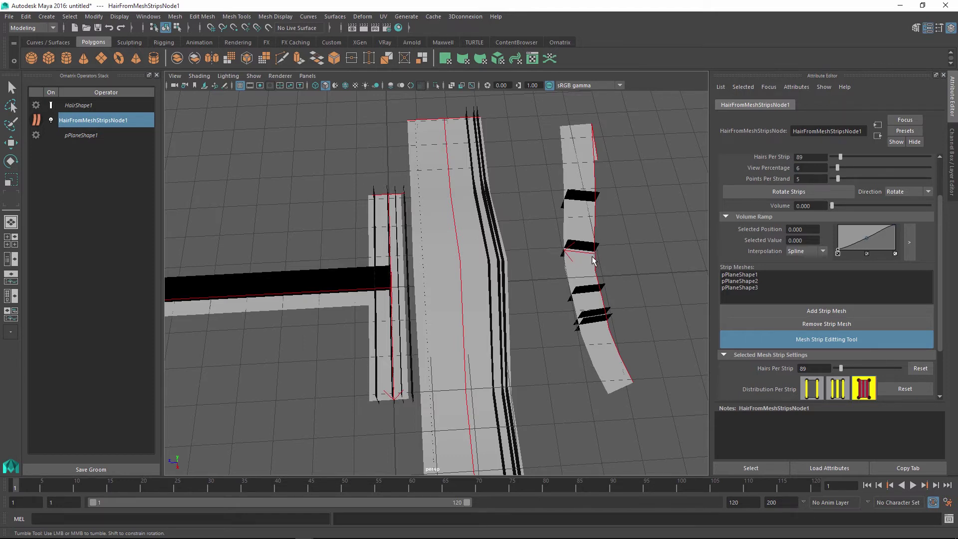
left_click_drag(636, 212, 544, 295)
Rotate the curved strip's hair direction twice so its strands run lengthwise along the bend.
left_click(766, 192)
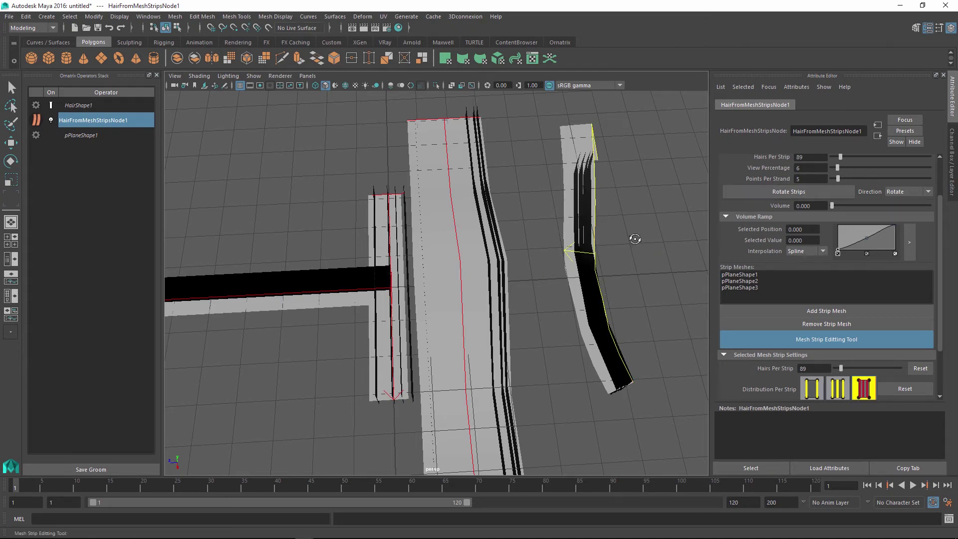
left_click_drag(632, 237, 586, 194, "alt")
left_click(562, 201)
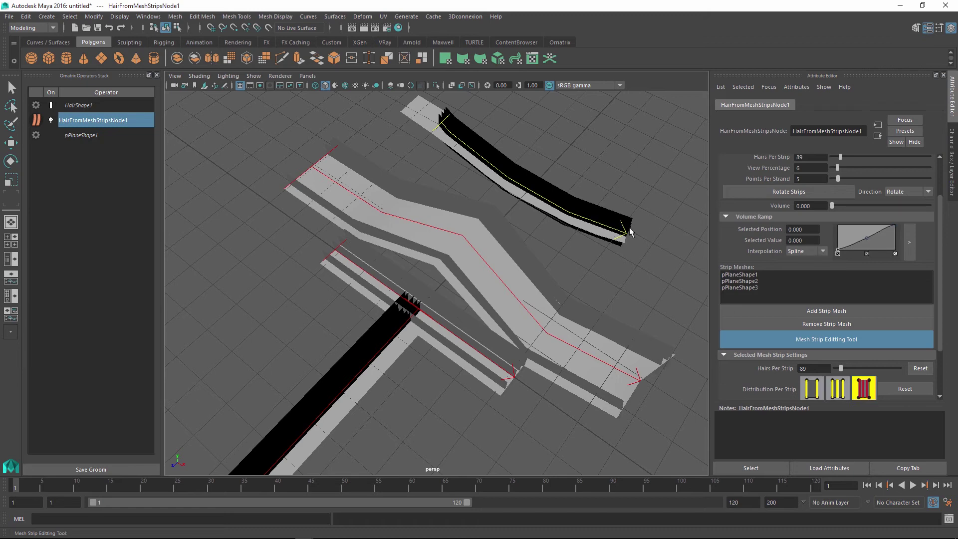
From a more top-down view, marquee-select the wide middle strip.
left_click_drag(629, 232, 588, 214, "alt")
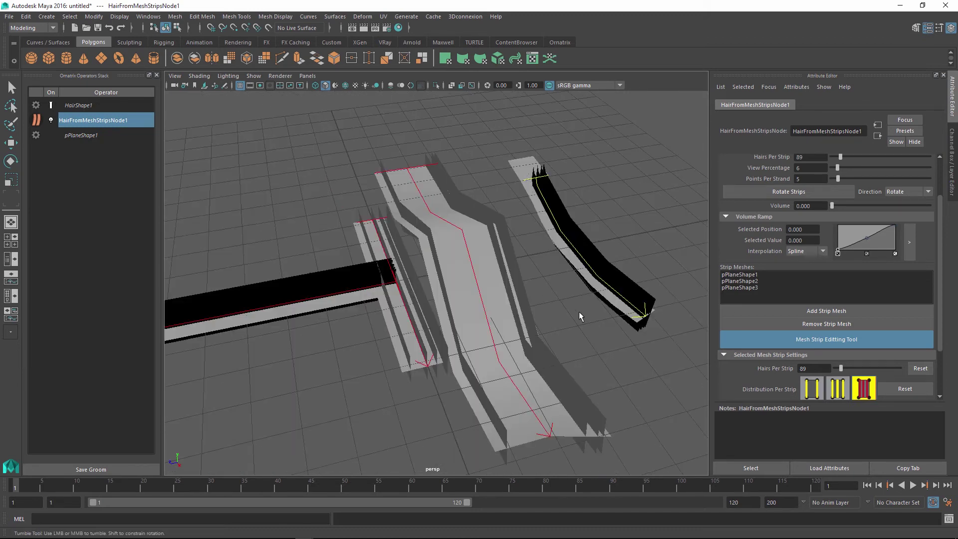
left_click_drag(579, 313, 634, 317, "alt")
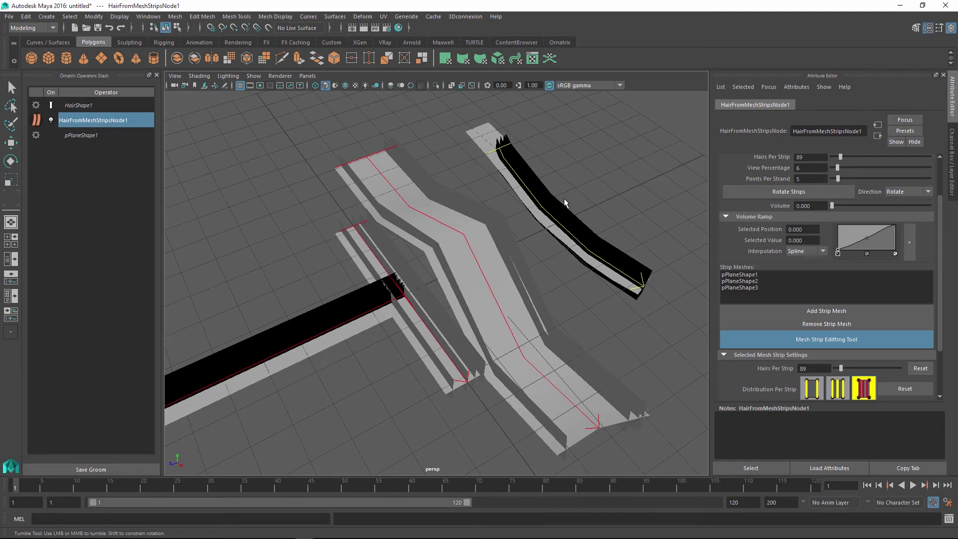
left_click_drag(594, 193, 448, 266)
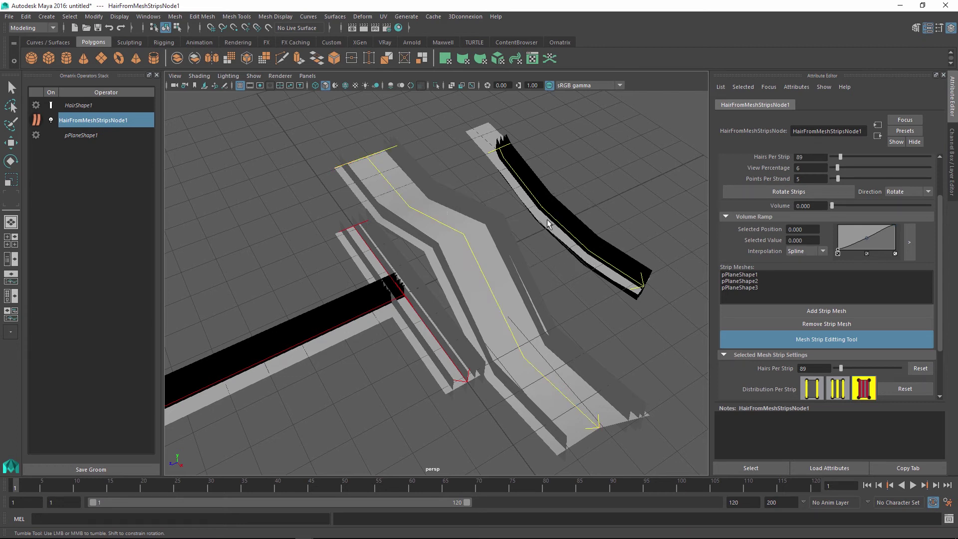
Give the middle strip uniform distribution and 102 hairs per strip in its own strip settings.
scroll(783, 239, "down", 3)
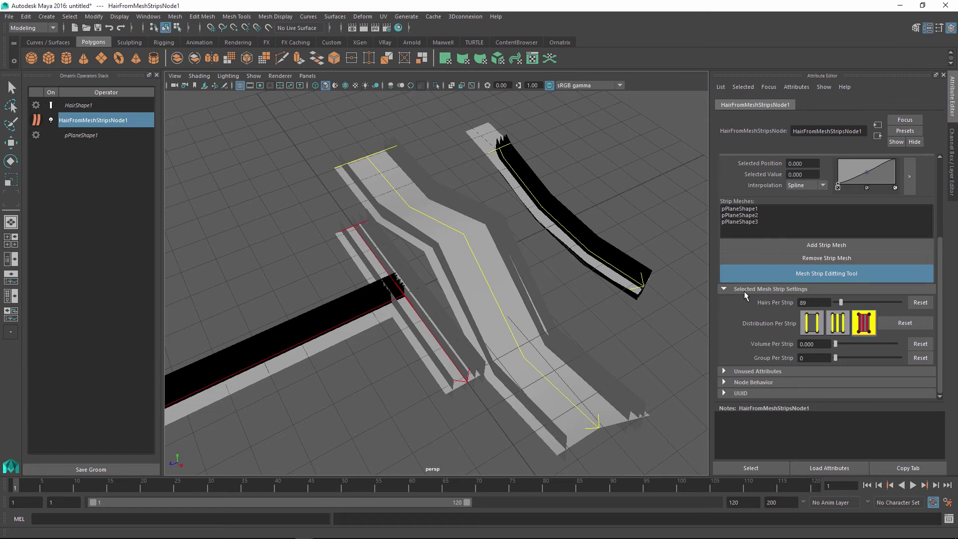
left_click(843, 322)
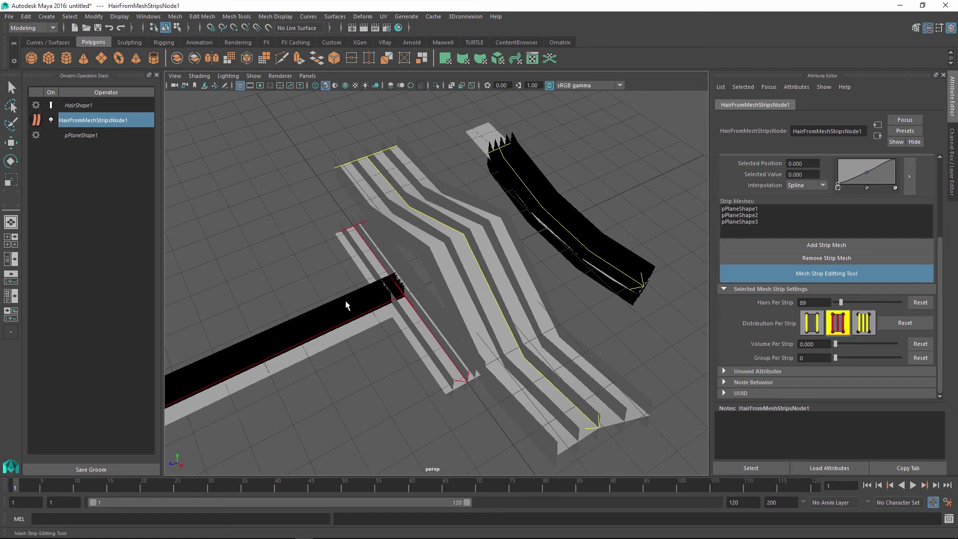
left_click(845, 301)
mouse_move(845, 301)
left_mouse_down()
mouse_move(860, 302)
mouse_move(842, 301)
left_mouse_up()
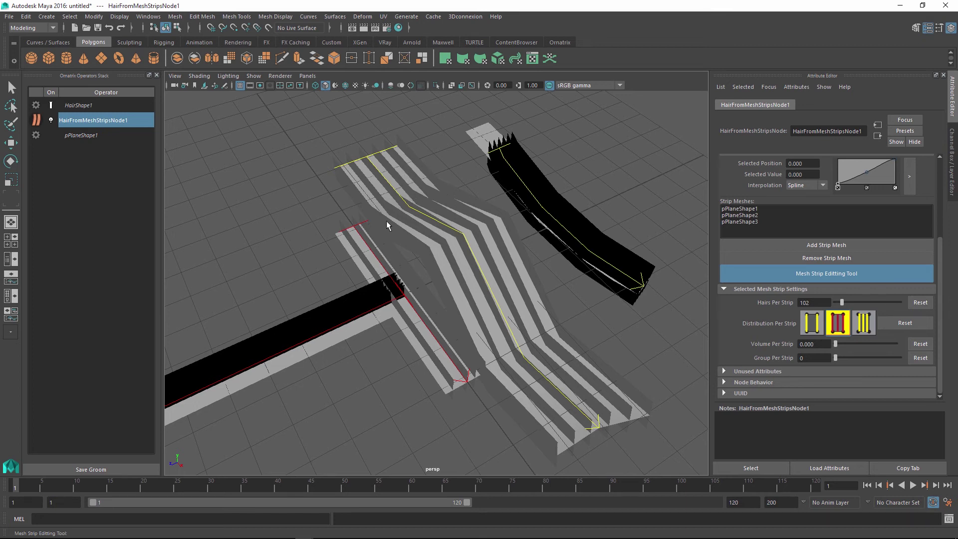
Reset the middle strip's Hairs Per Strip to 89 and its Distribution Per Strip back to random.
scroll(944, 197, "up", 5)
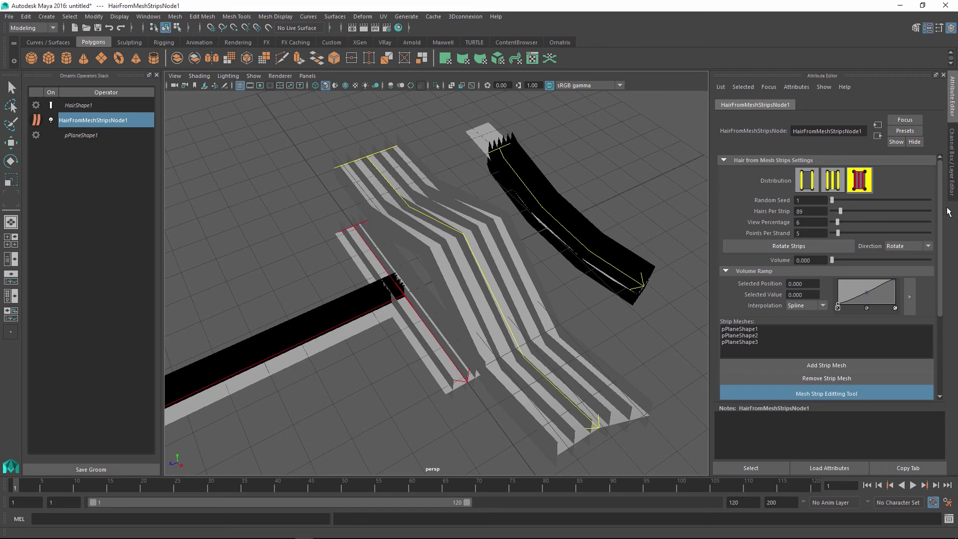
scroll(946, 231, "down", 5)
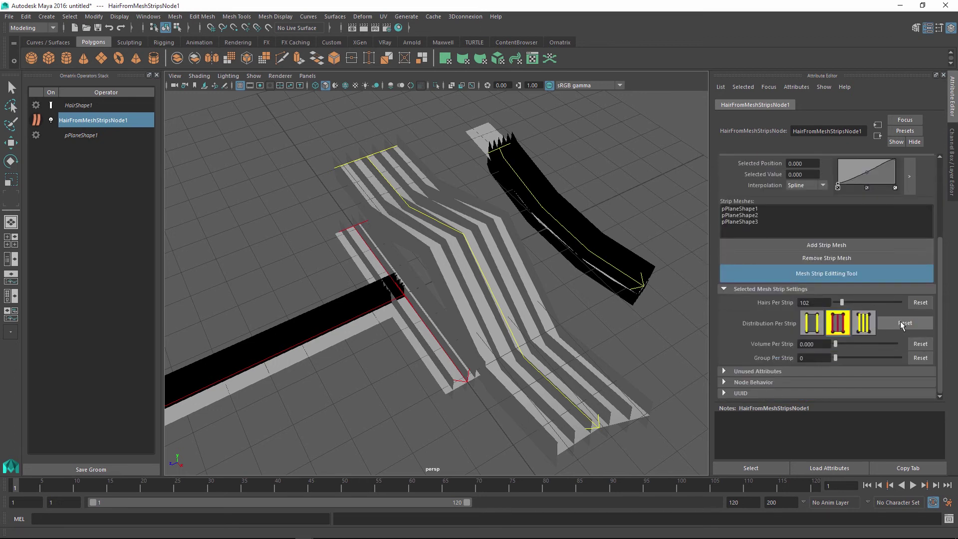
left_click(920, 303)
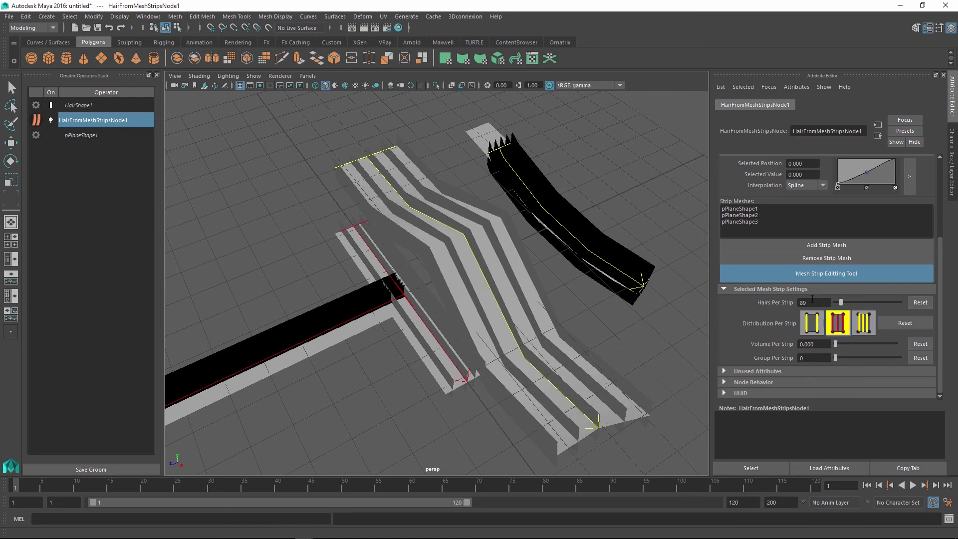
left_click(923, 326)
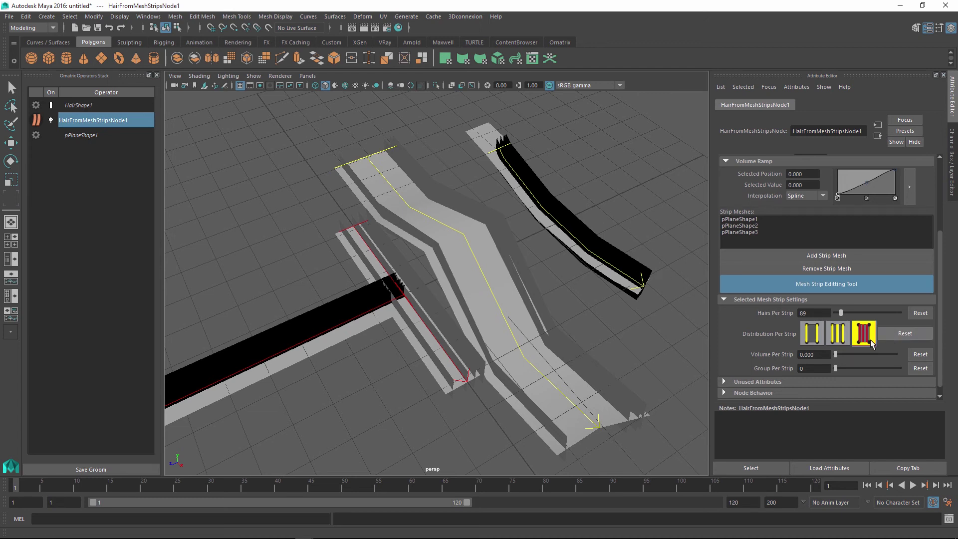
left_click_drag(581, 294, 567, 285, "alt")
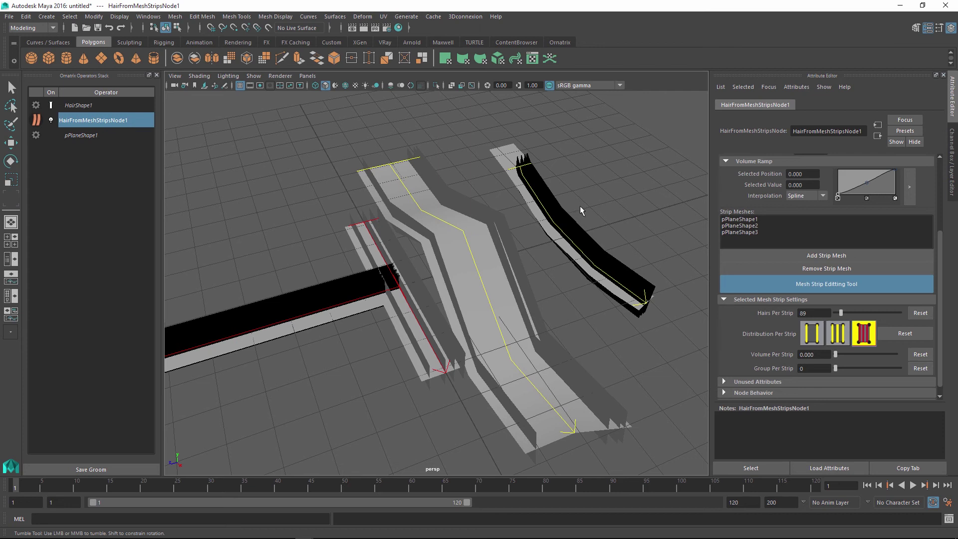
Switch all strips to uniform distribution and raise global Hairs Per Strip to 119.
scroll(831, 183, "up", 3)
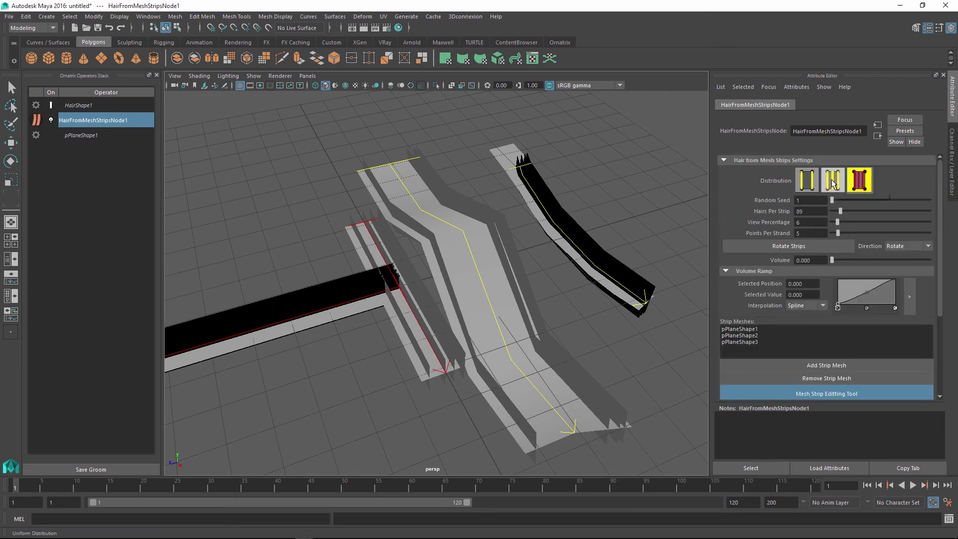
left_click(832, 180)
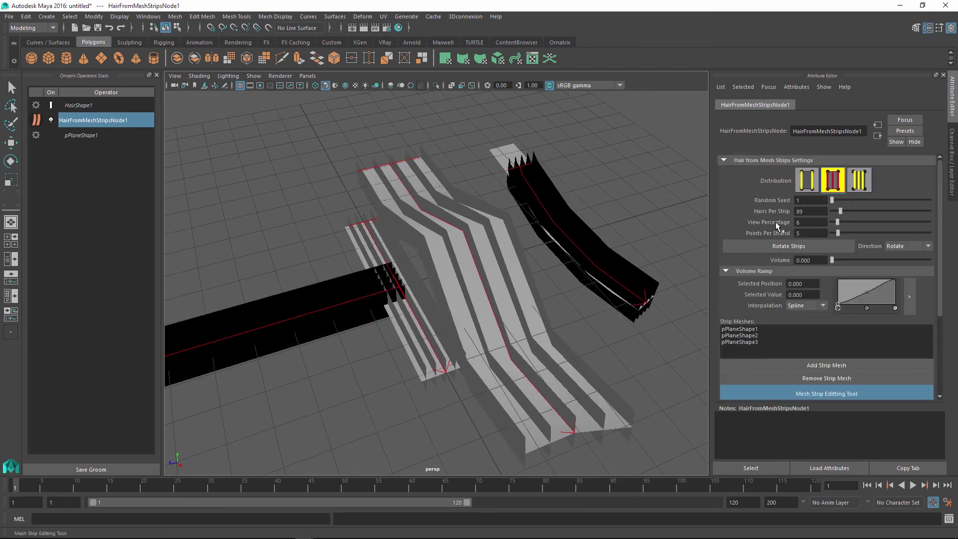
left_click(842, 211)
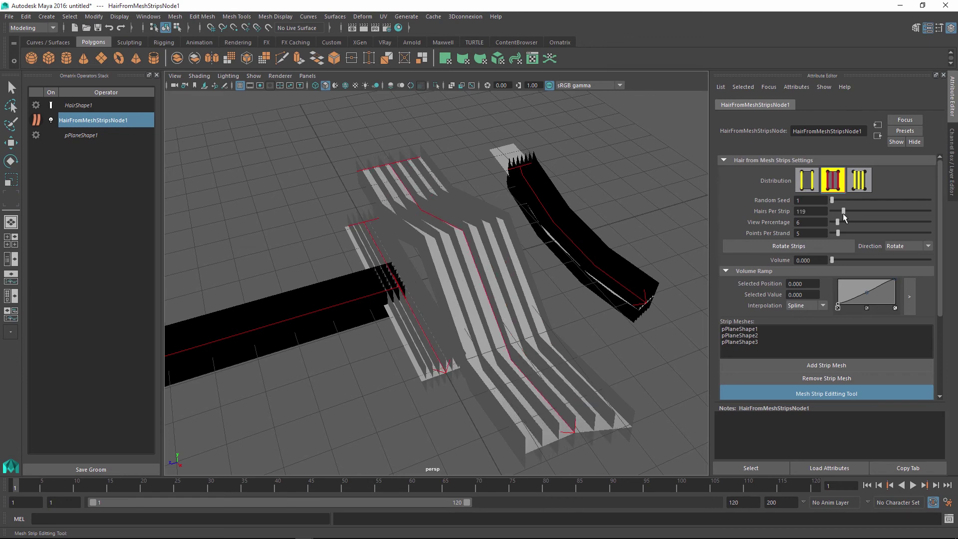
left_click_drag(466, 244, 279, 169, "alt")
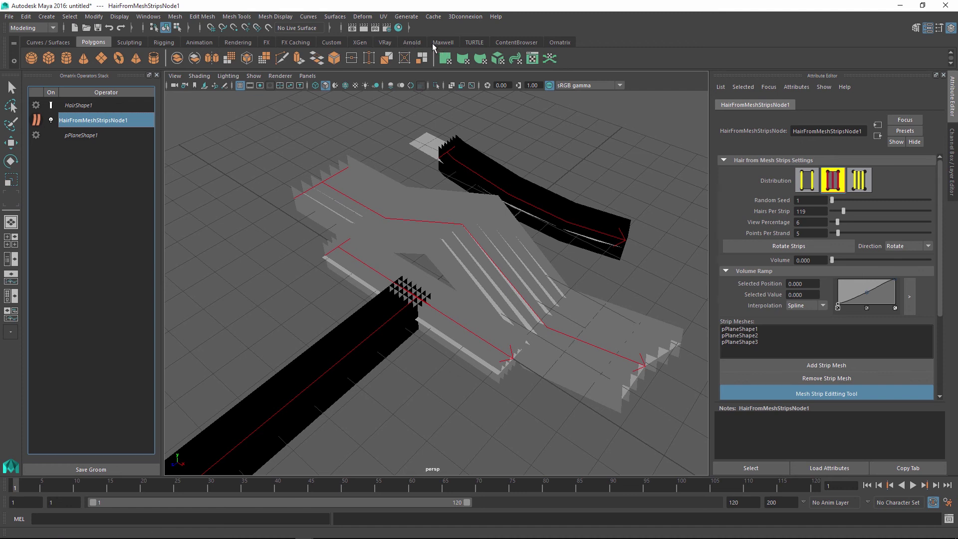
Add Render Settings and Frizz operators to the Ornatrix stack, with Frizz Amount at 1.320.
left_click(557, 43)
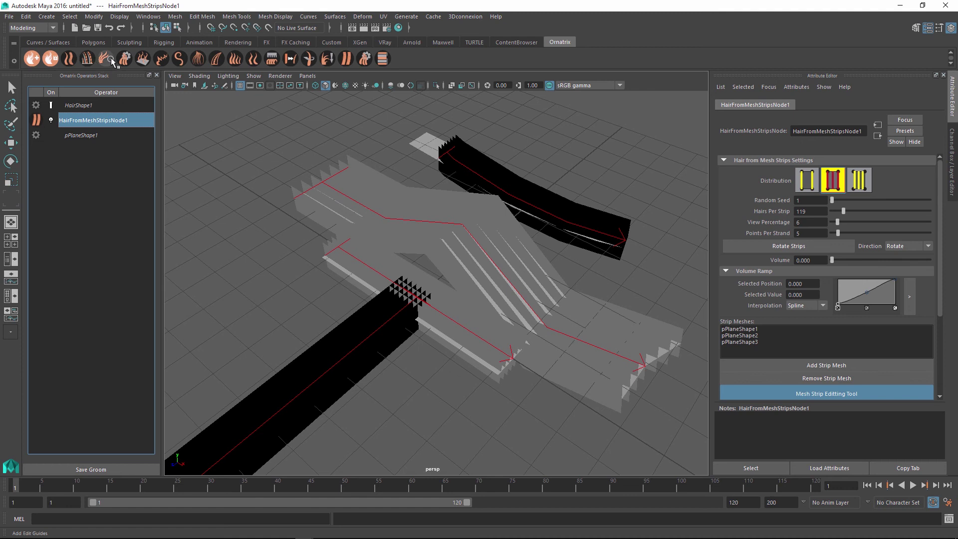
left_click(123, 58)
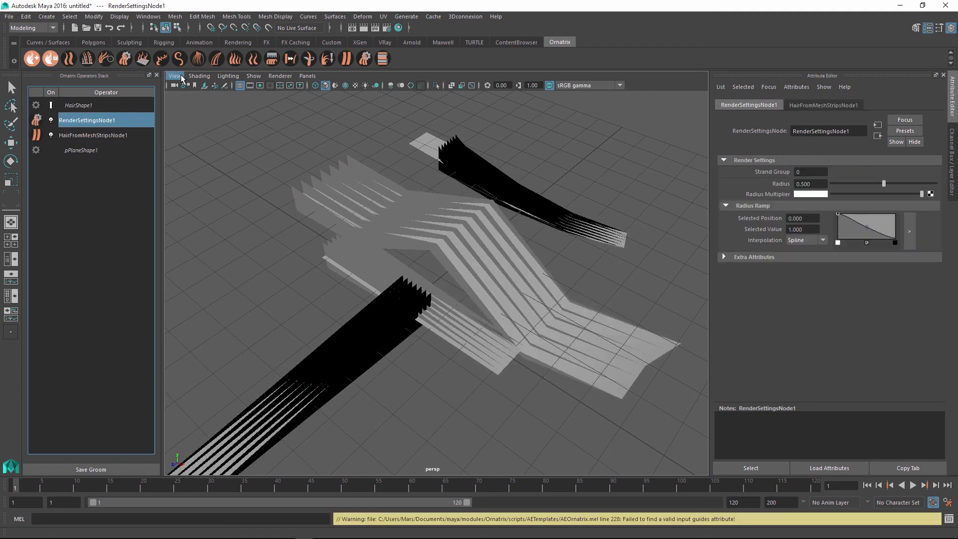
left_click(163, 60)
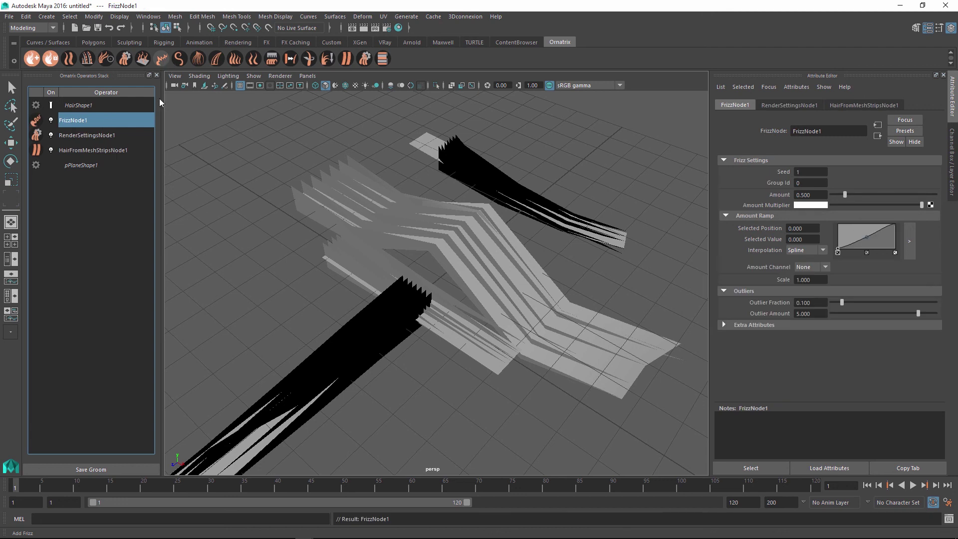
left_click_drag(845, 194, 866, 197)
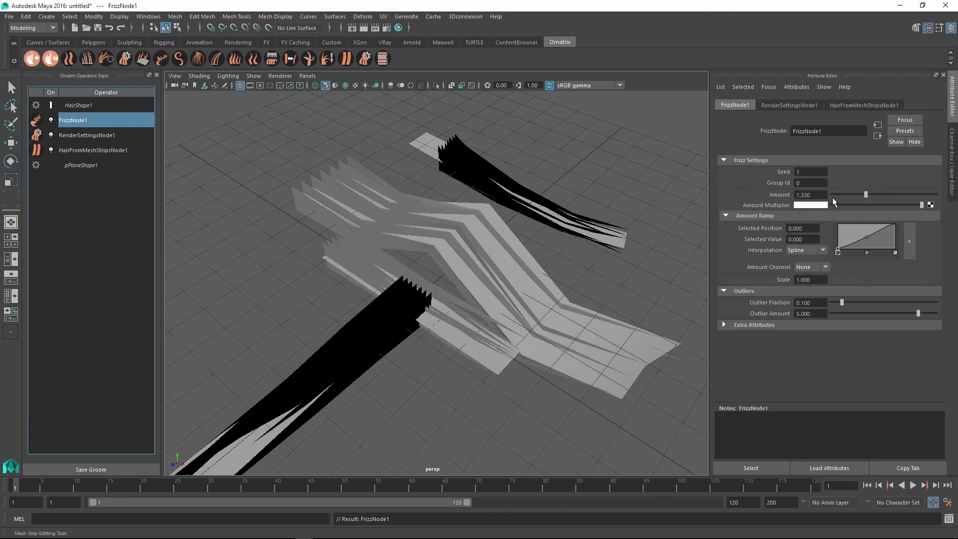
left_click_drag(478, 270, 240, 275, "alt")
Lower RenderSettingsNode1's Radius from 0.500 to 0.194 for thinner strands.
left_click(91, 134)
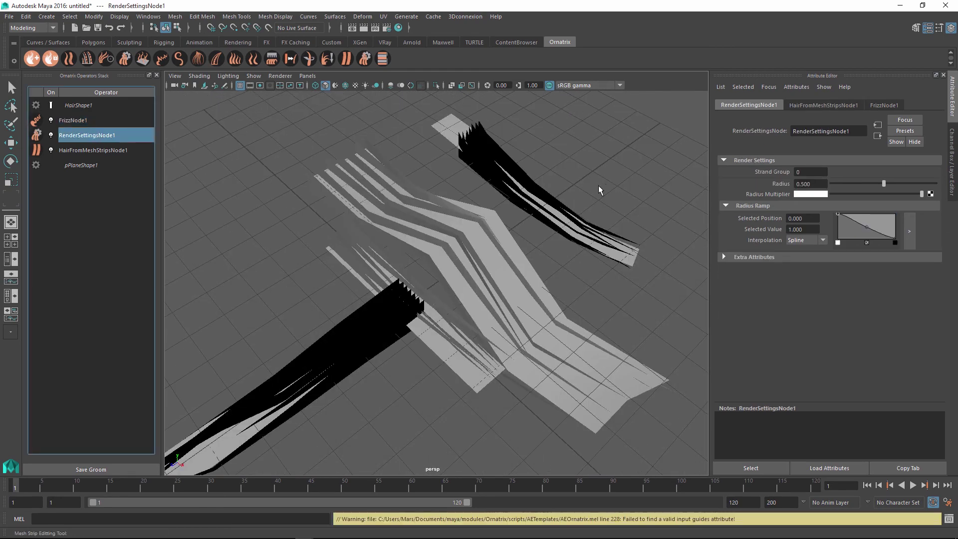
left_click_drag(883, 182, 848, 191)
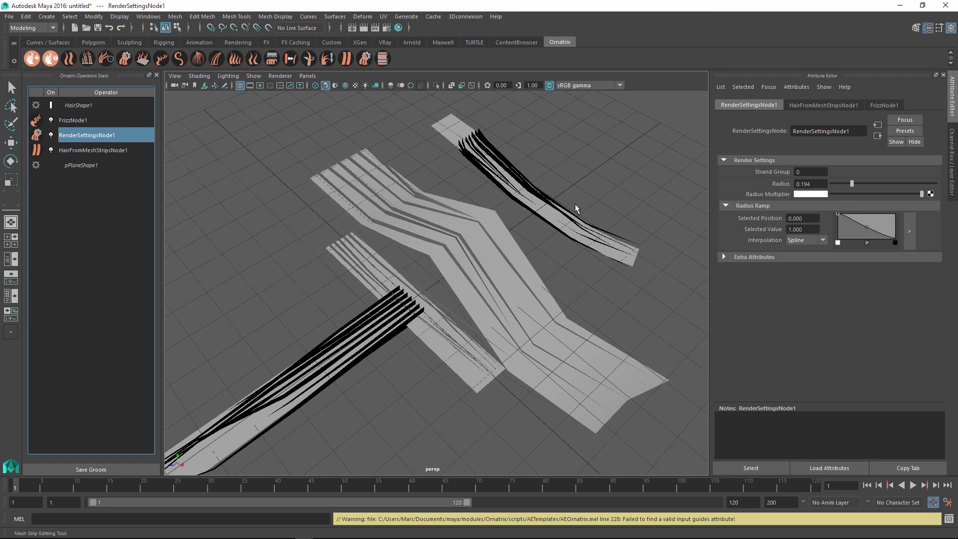
left_click_drag(420, 218, 438, 331, "alt")
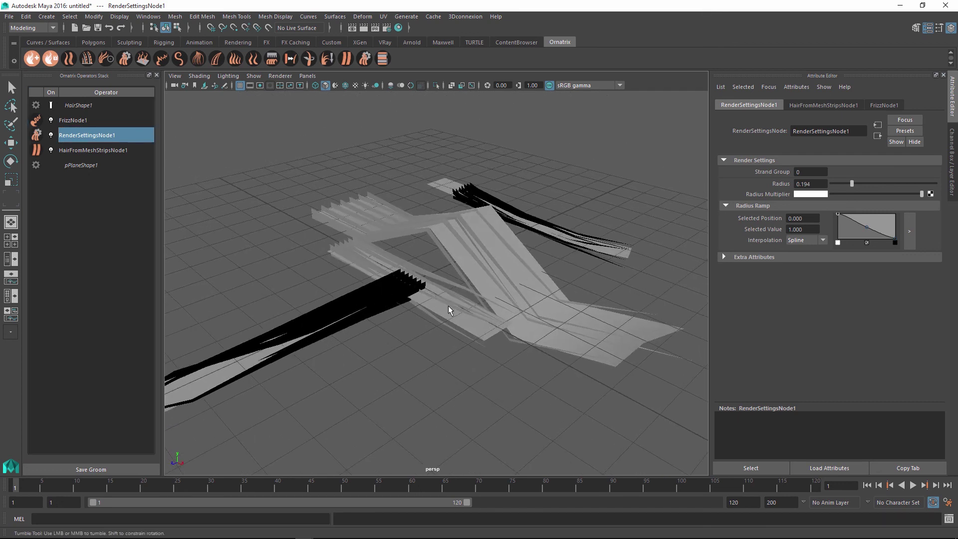